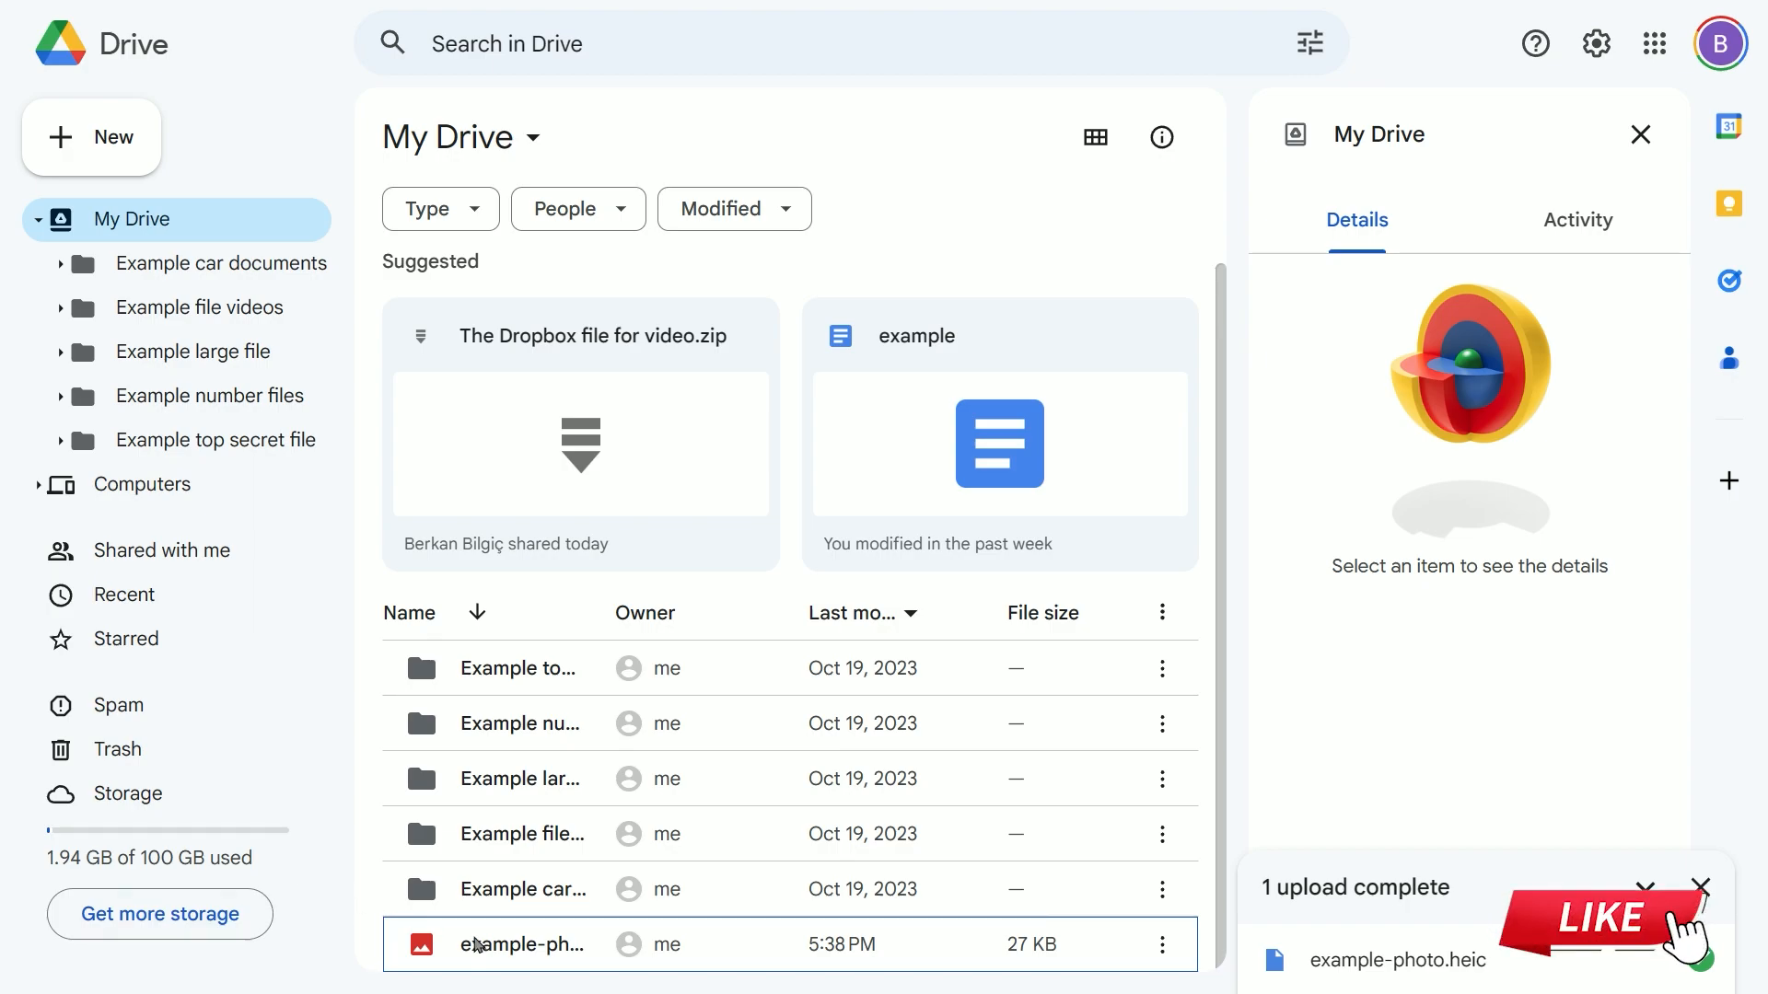
Step: From example-photo.heic's Open with menu, go to Connect more apps in the Marketplace
{"action": "right_click", "coordinate": [497, 951]}
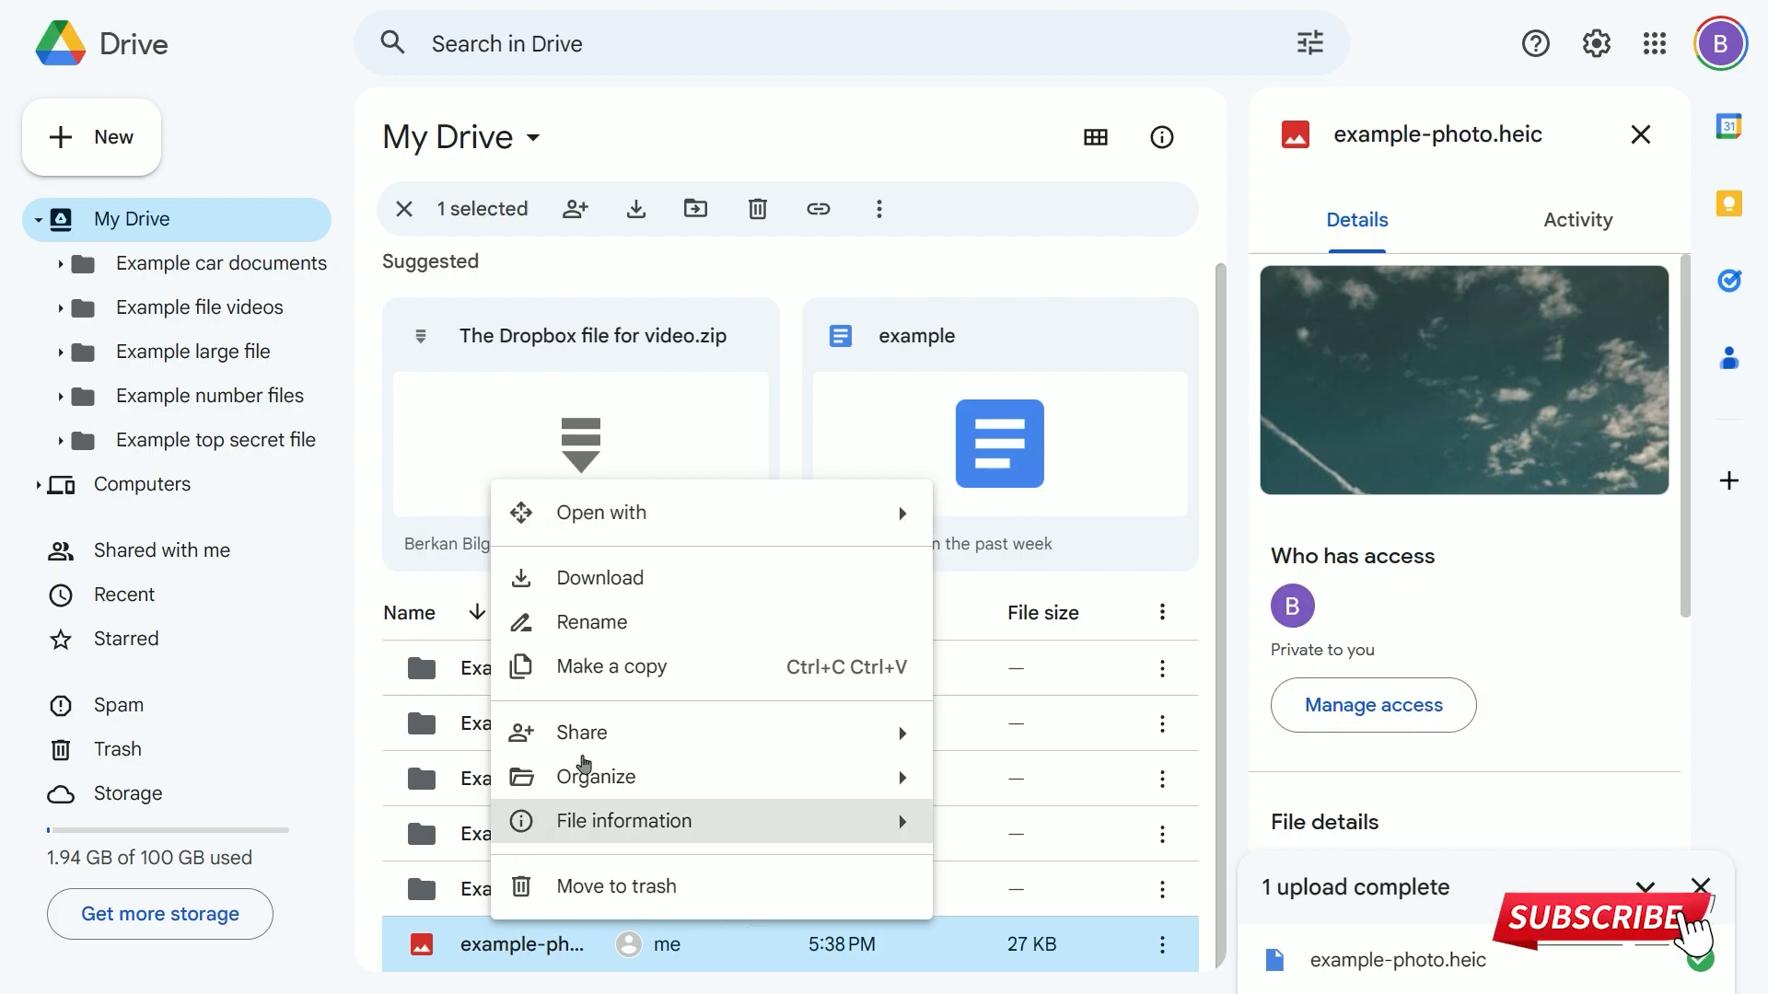
{"action": "mouse_move", "coordinate": [711, 513]}
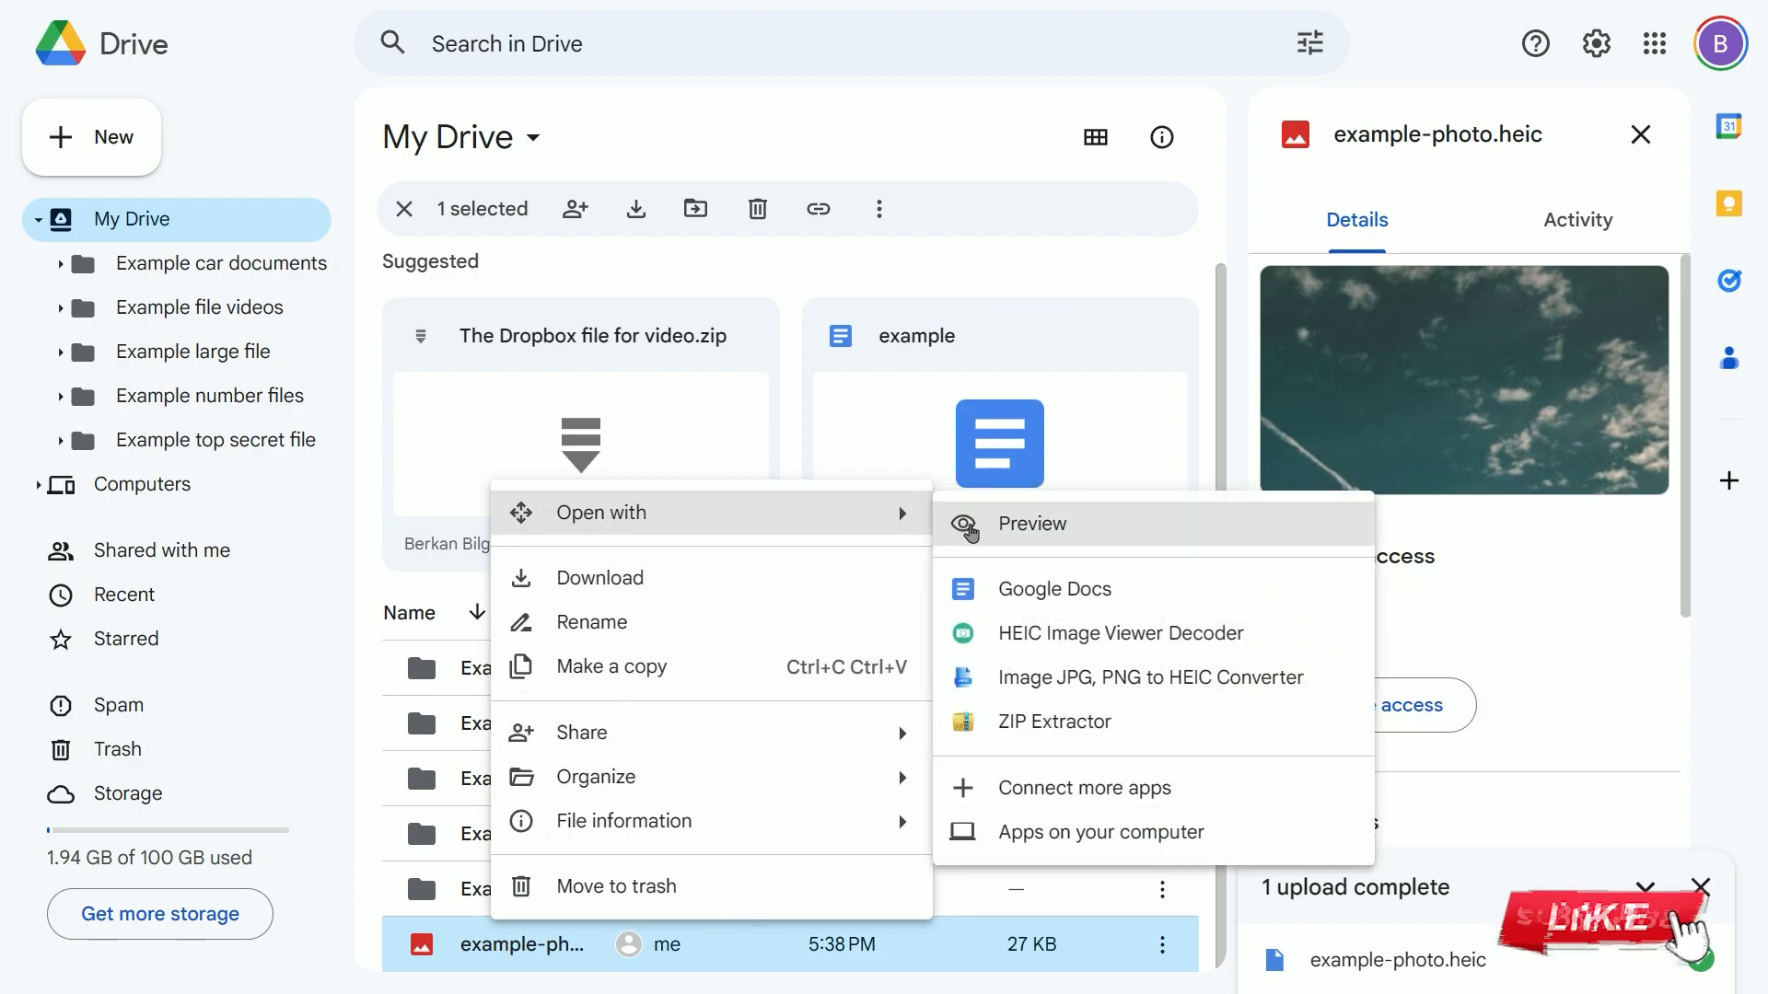
{"action": "left_click", "coordinate": [1018, 793]}
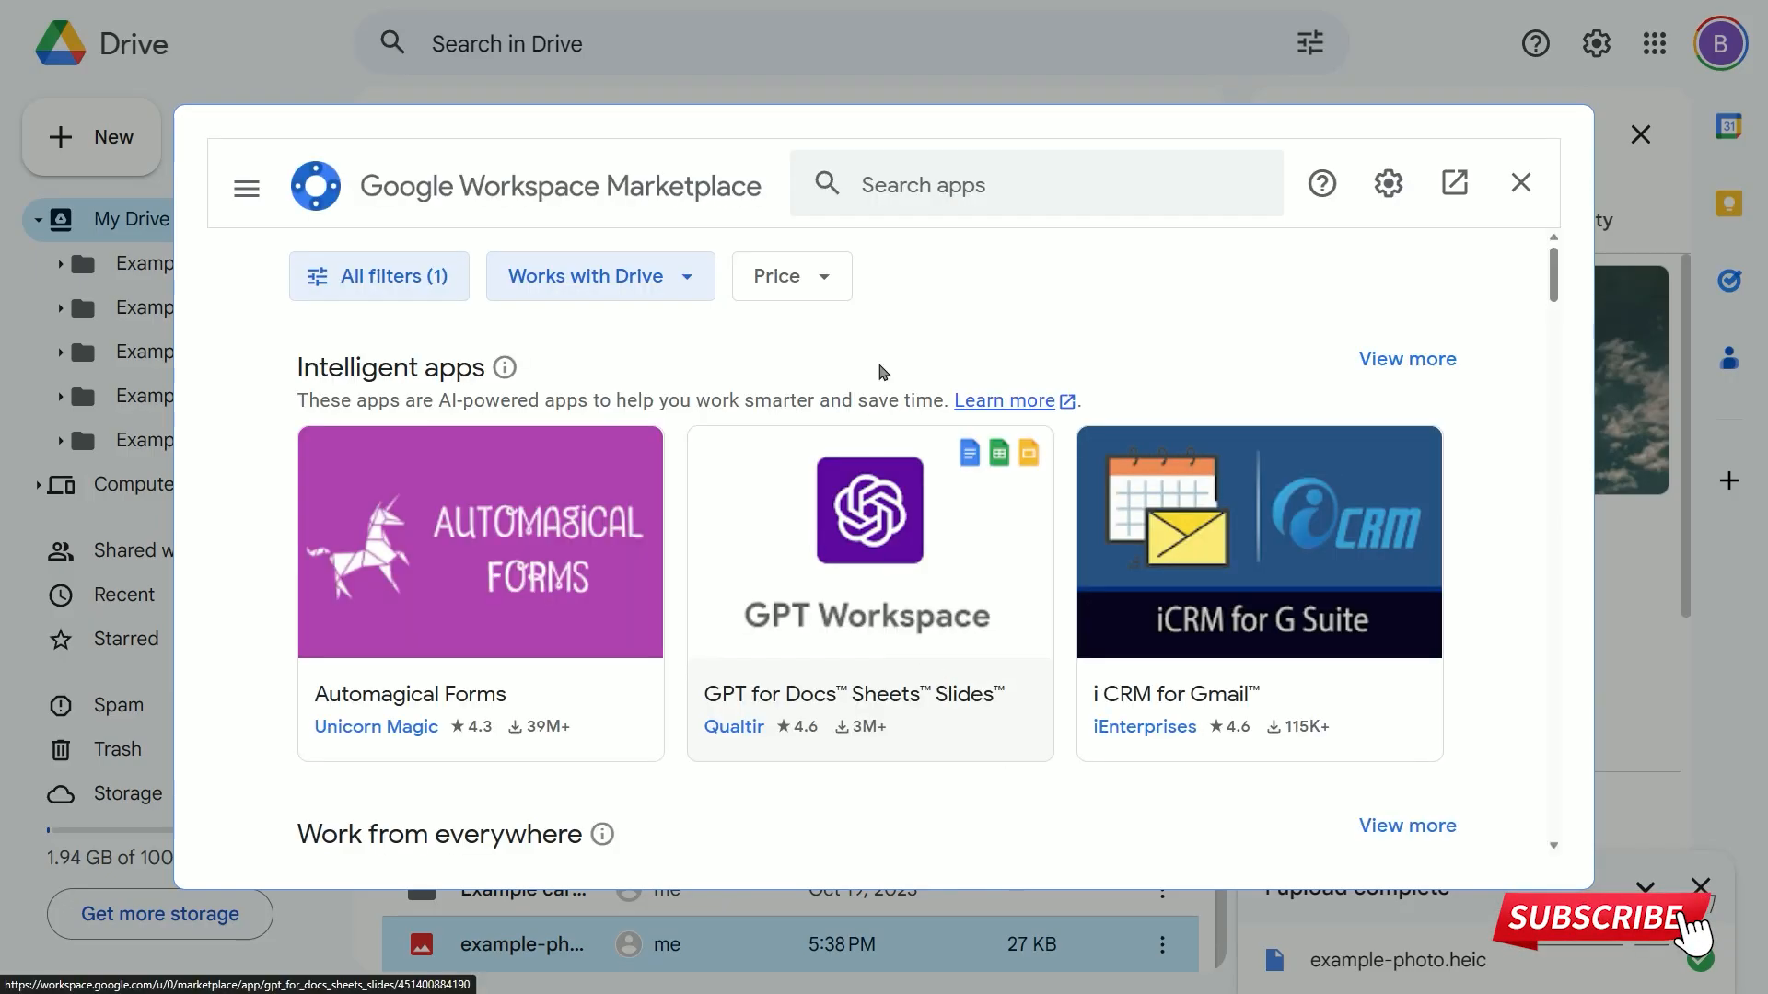
Step: Search 'heic', choose HEIC Image Viewer Decoder and begin its installation
{"action": "left_click", "coordinate": [894, 186]}
{"action": "type", "text": "he"}
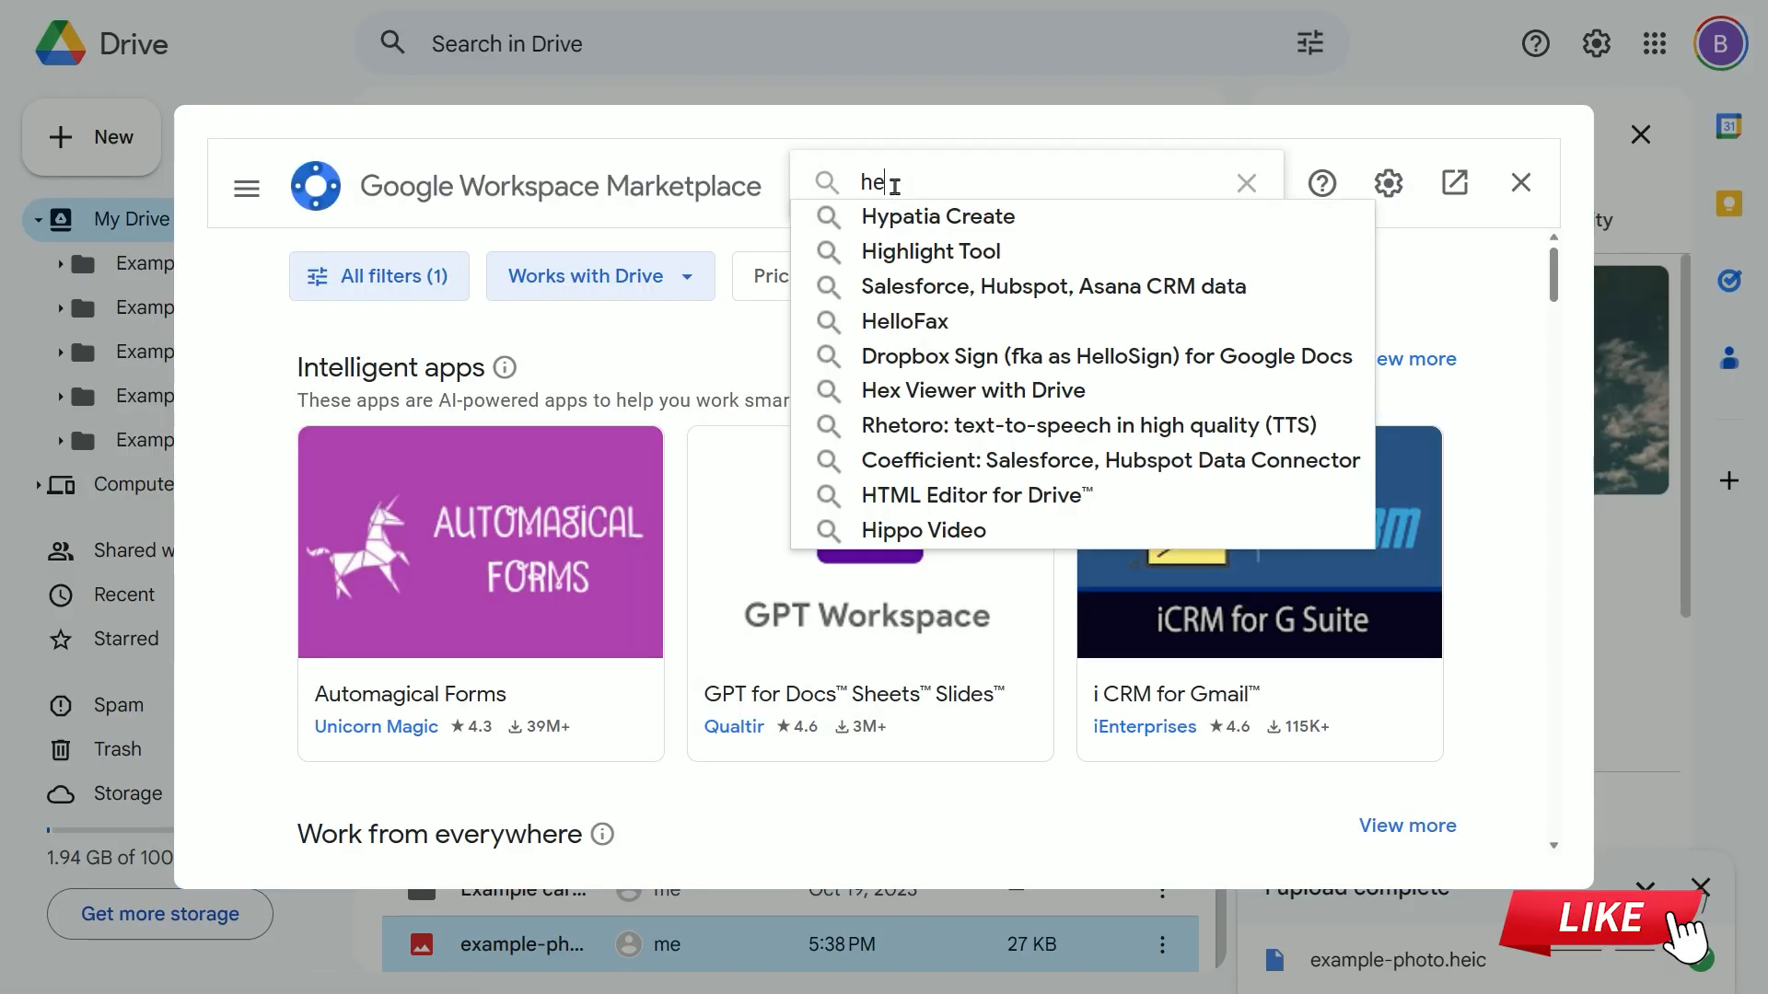
{"action": "type", "text": "ic"}
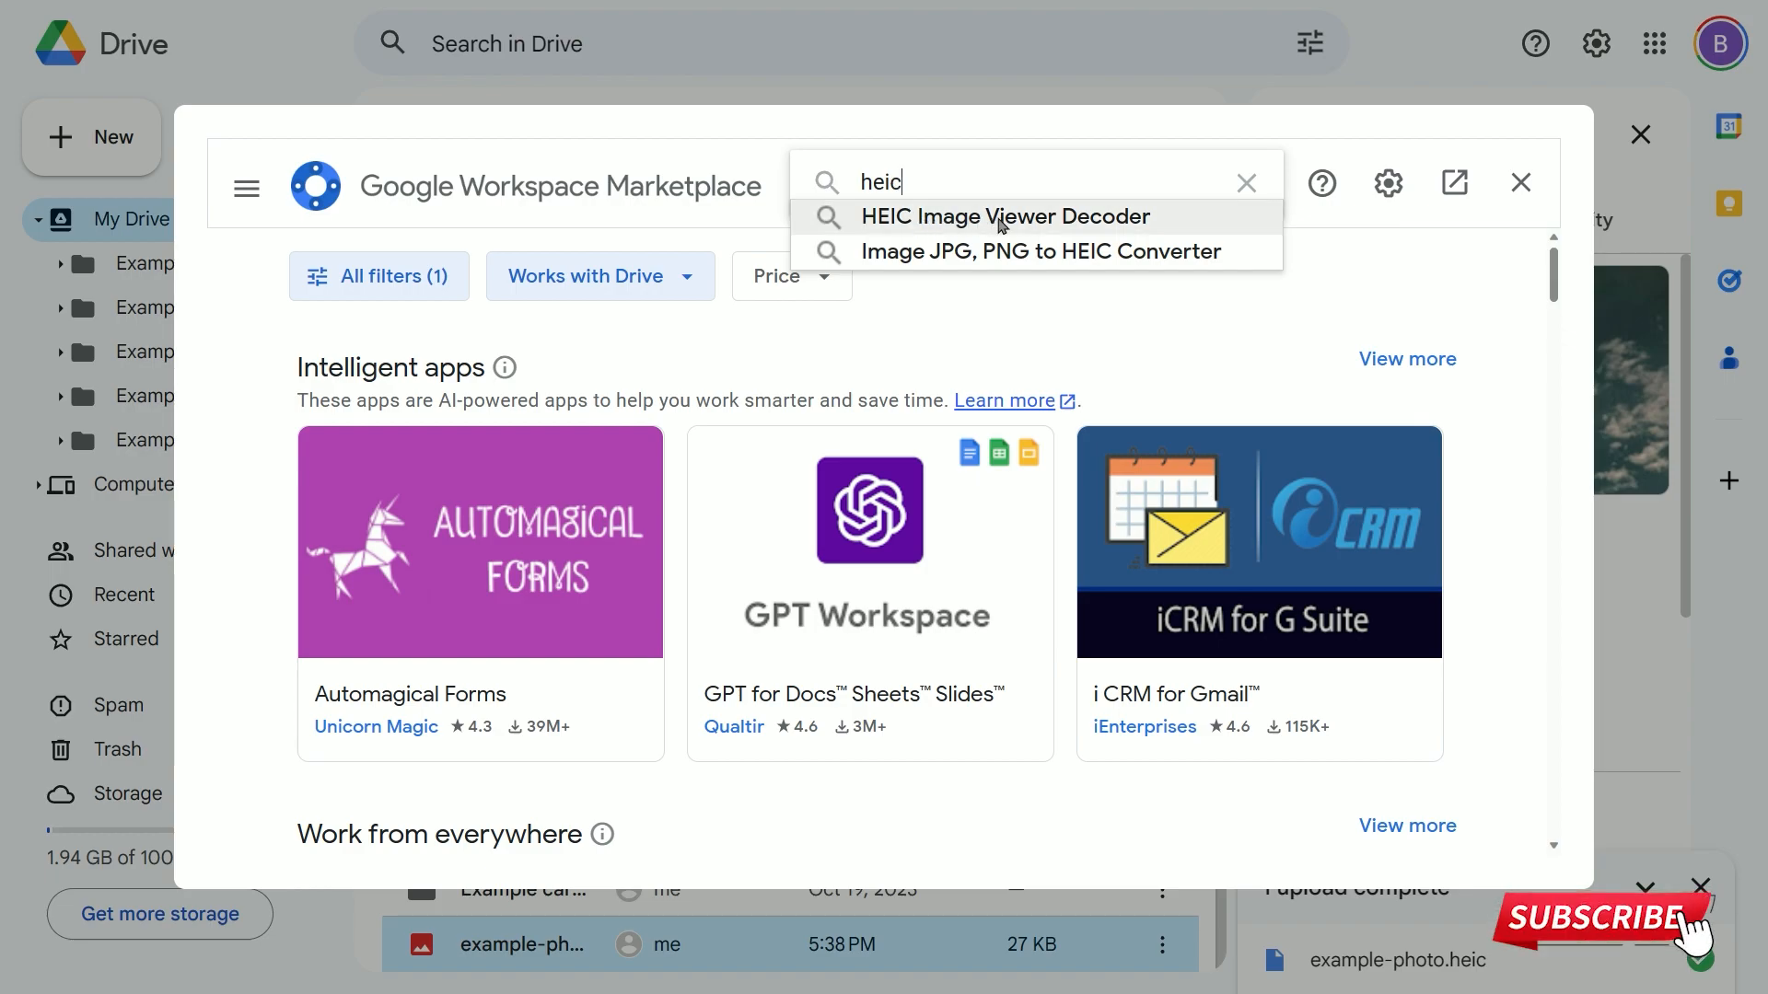
{"action": "left_click", "coordinate": [884, 217]}
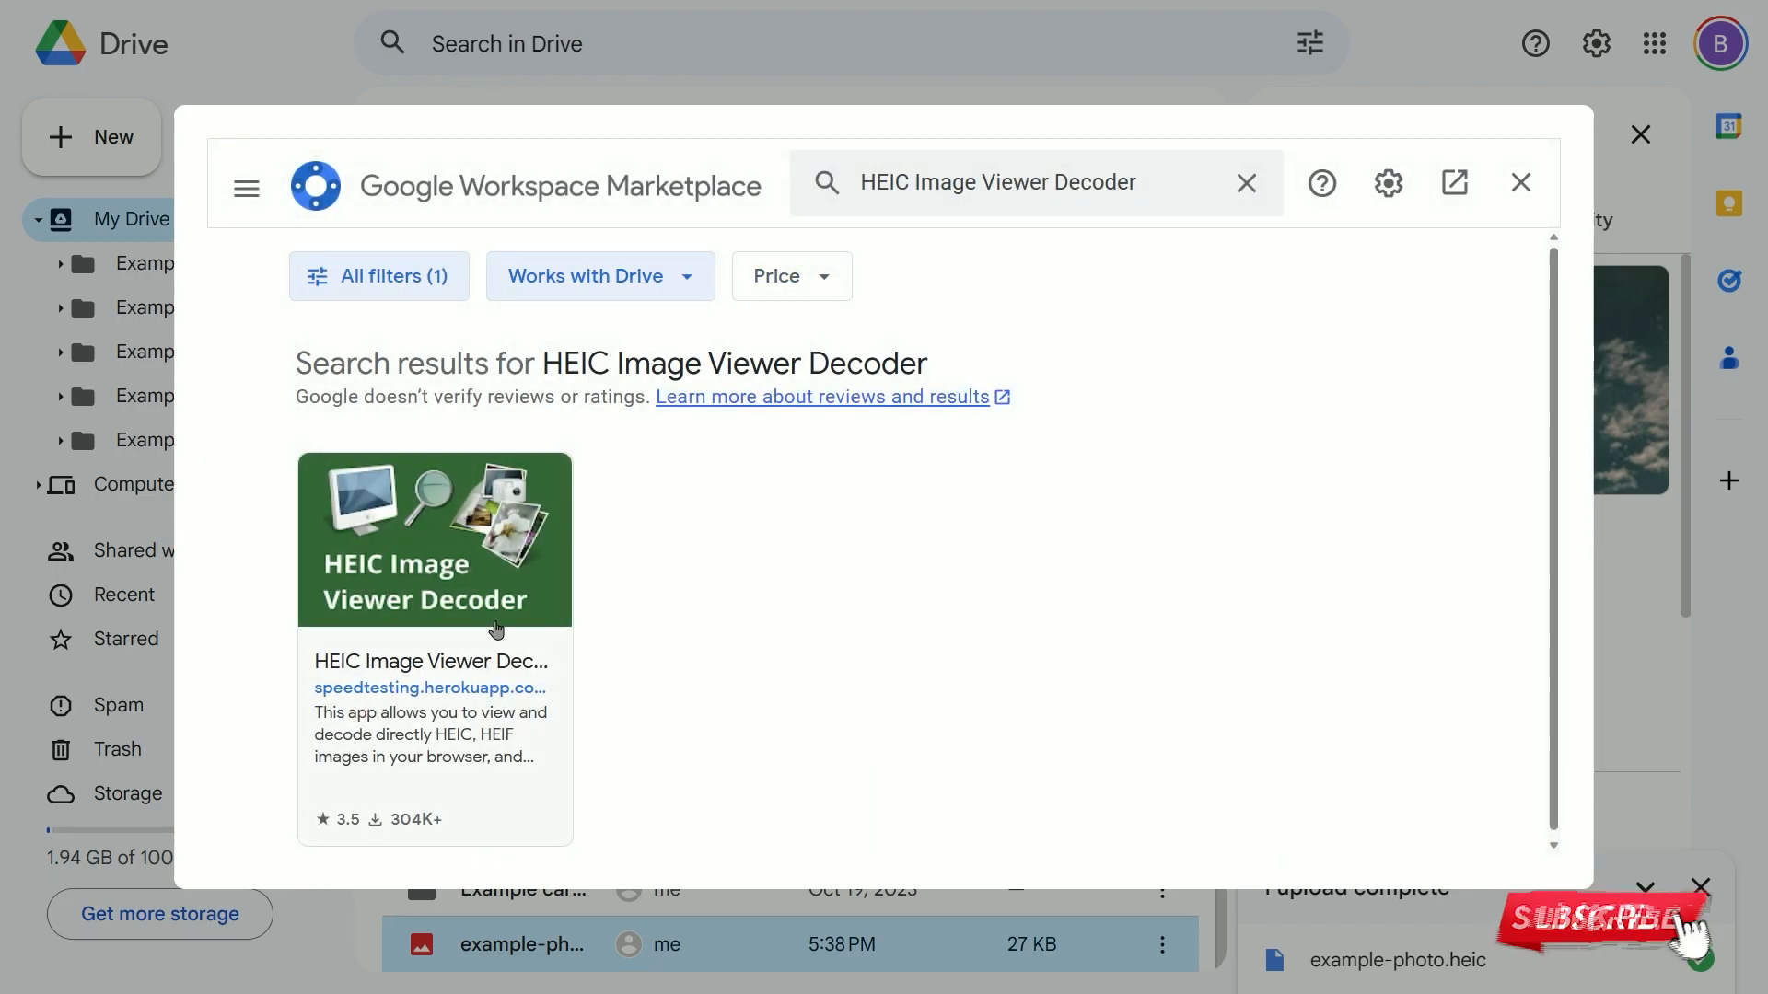
{"action": "left_click", "coordinate": [487, 771]}
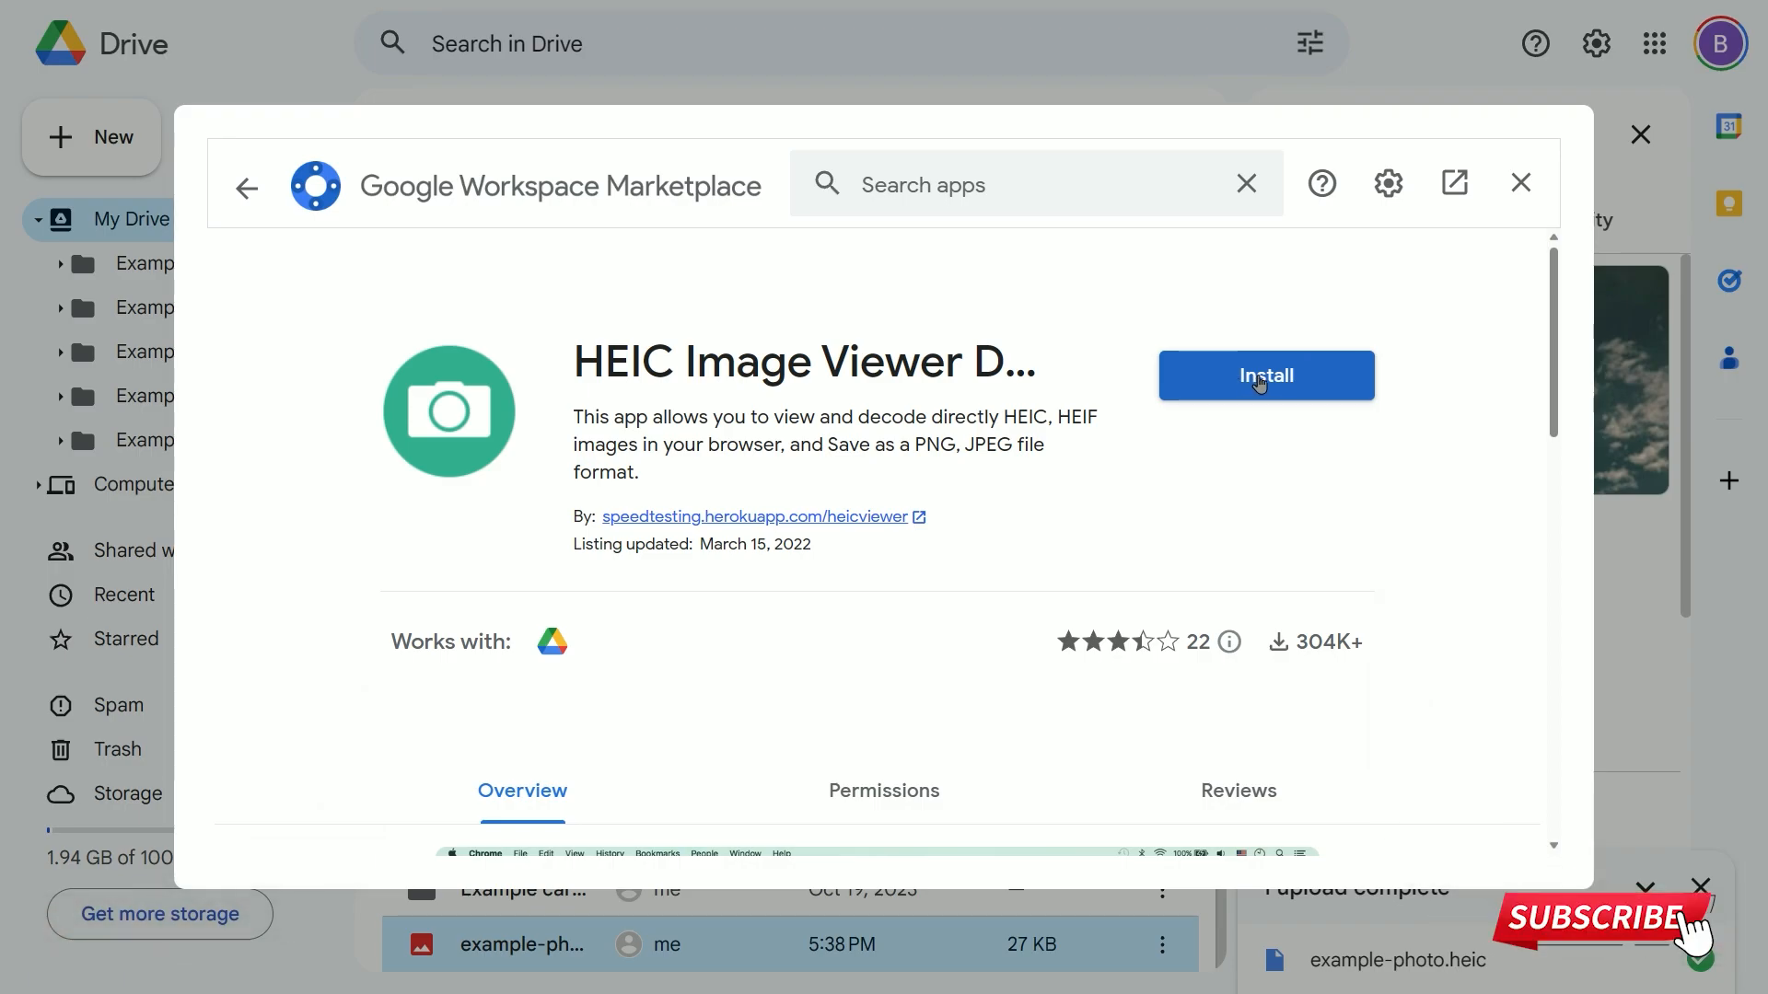
{"action": "left_click", "coordinate": [1259, 382]}
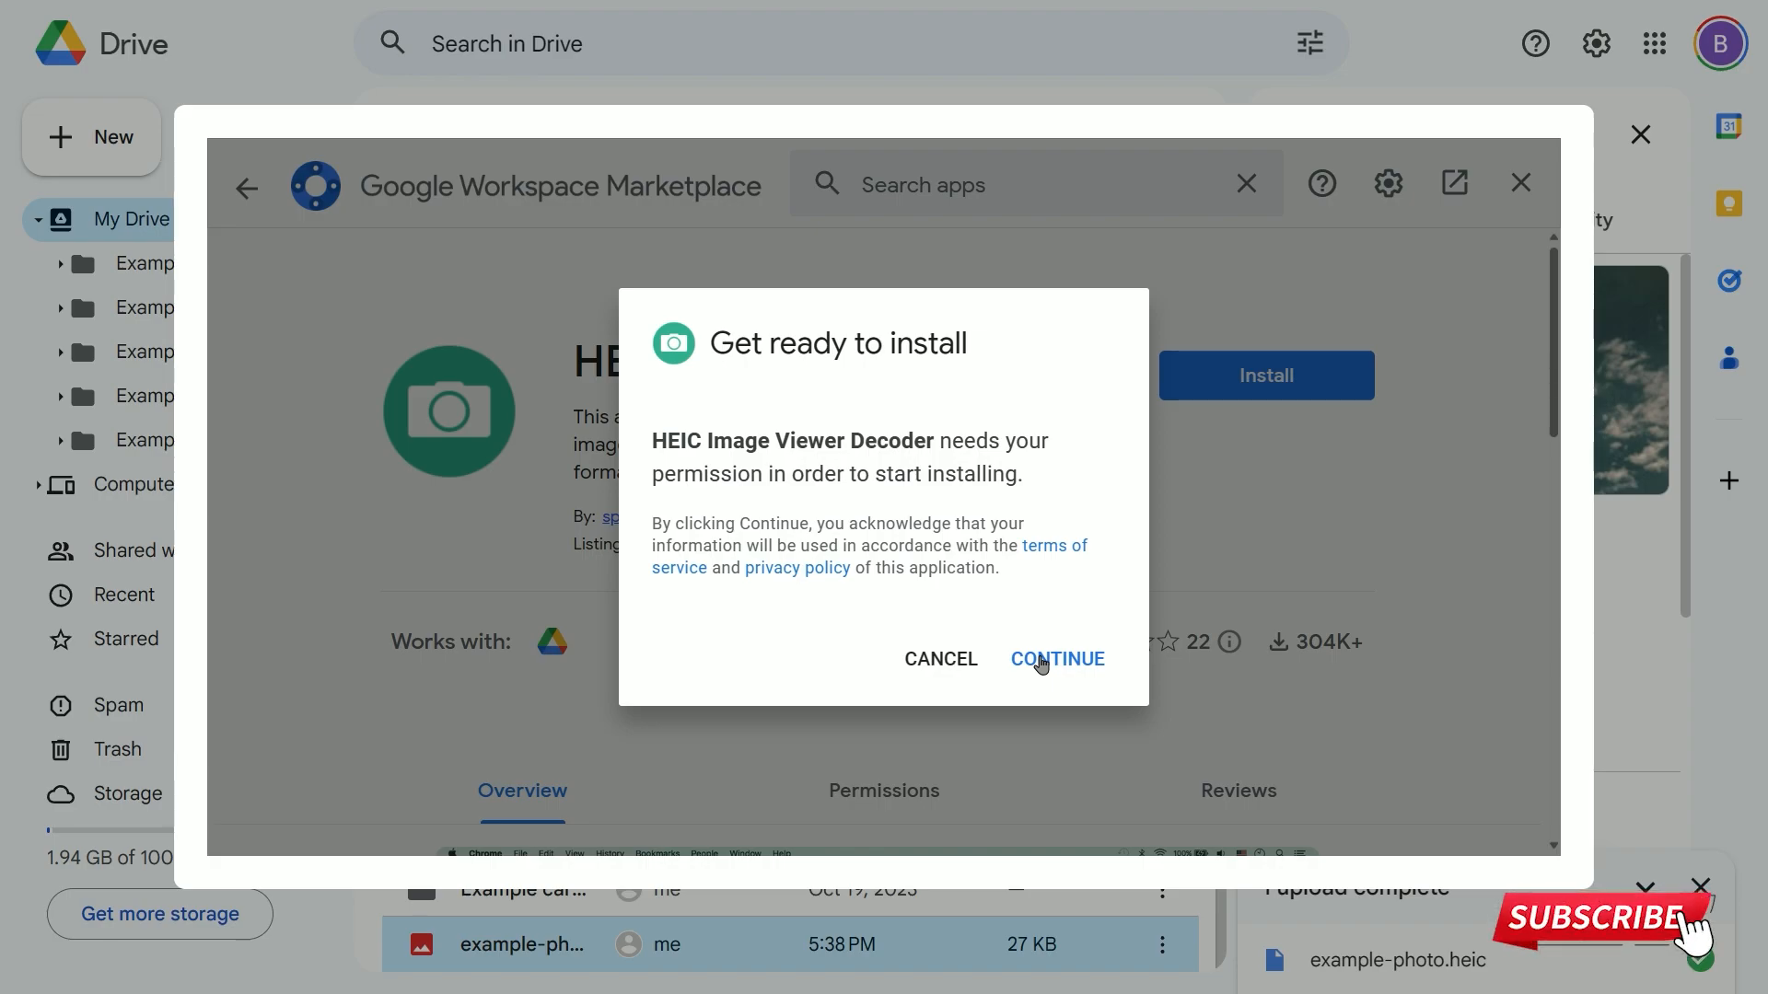
Step: Continue with the existing Google account and grant all requested Drive permissions to finish installing
{"action": "left_click", "coordinate": [1042, 665]}
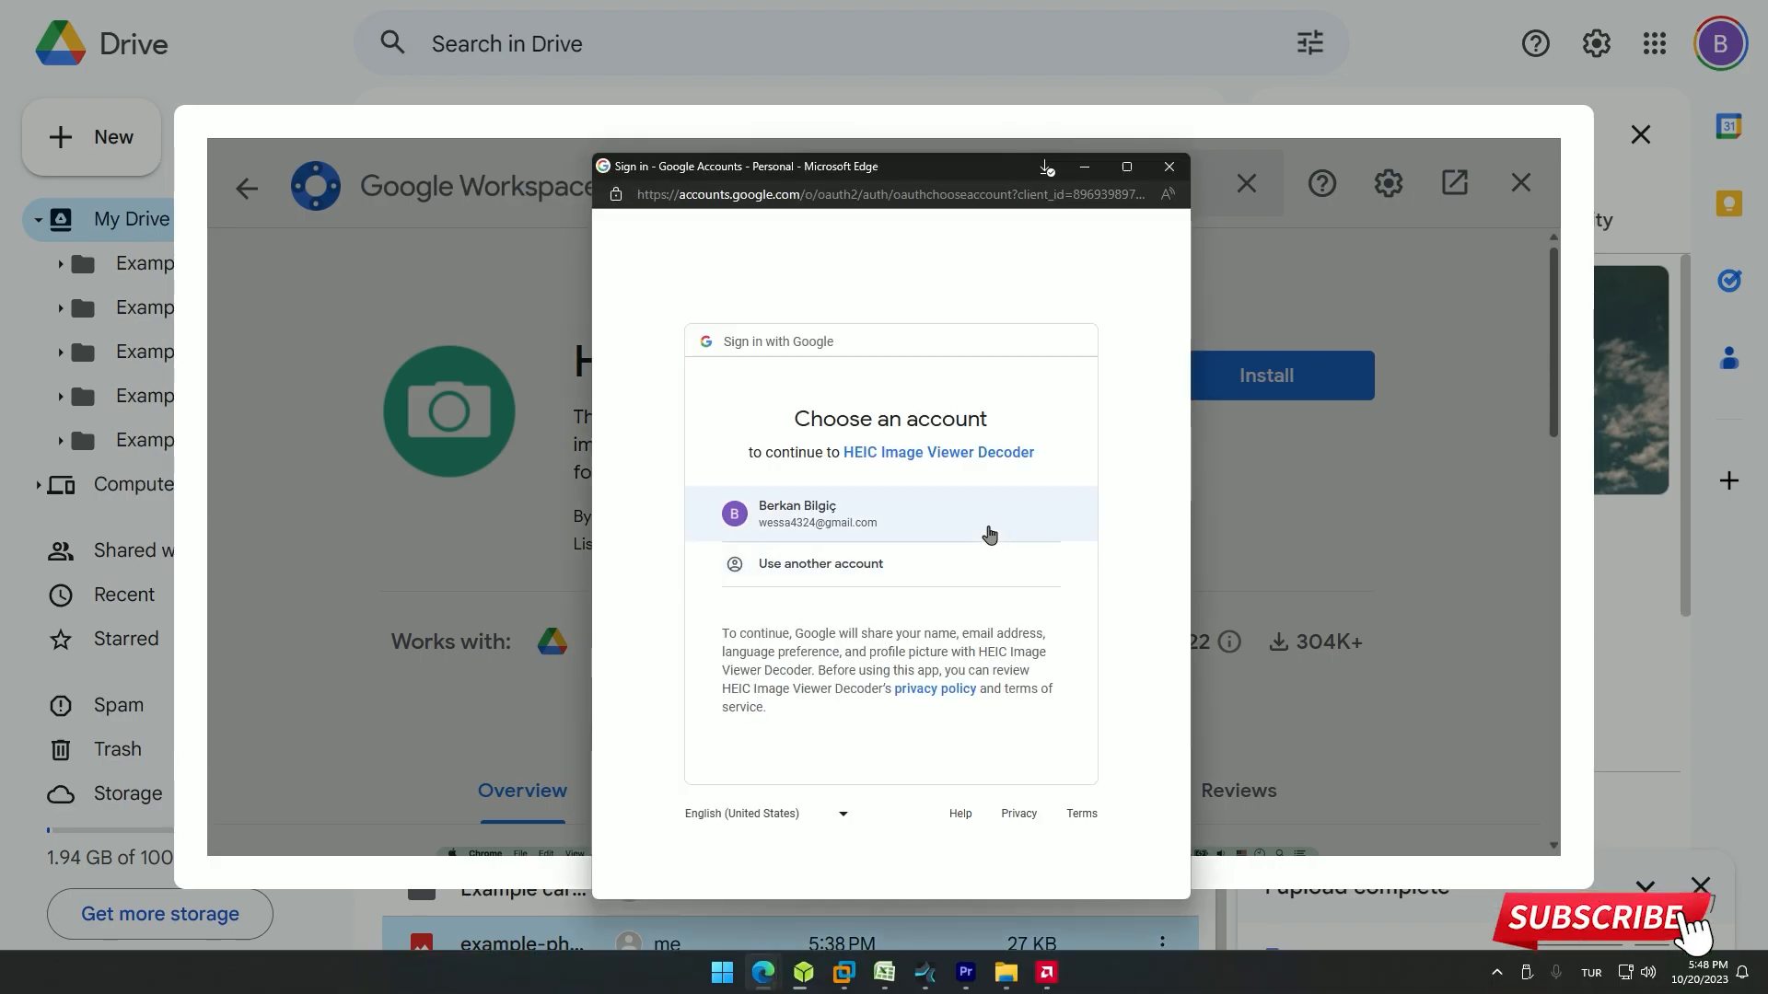
{"action": "left_click", "coordinate": [789, 524]}
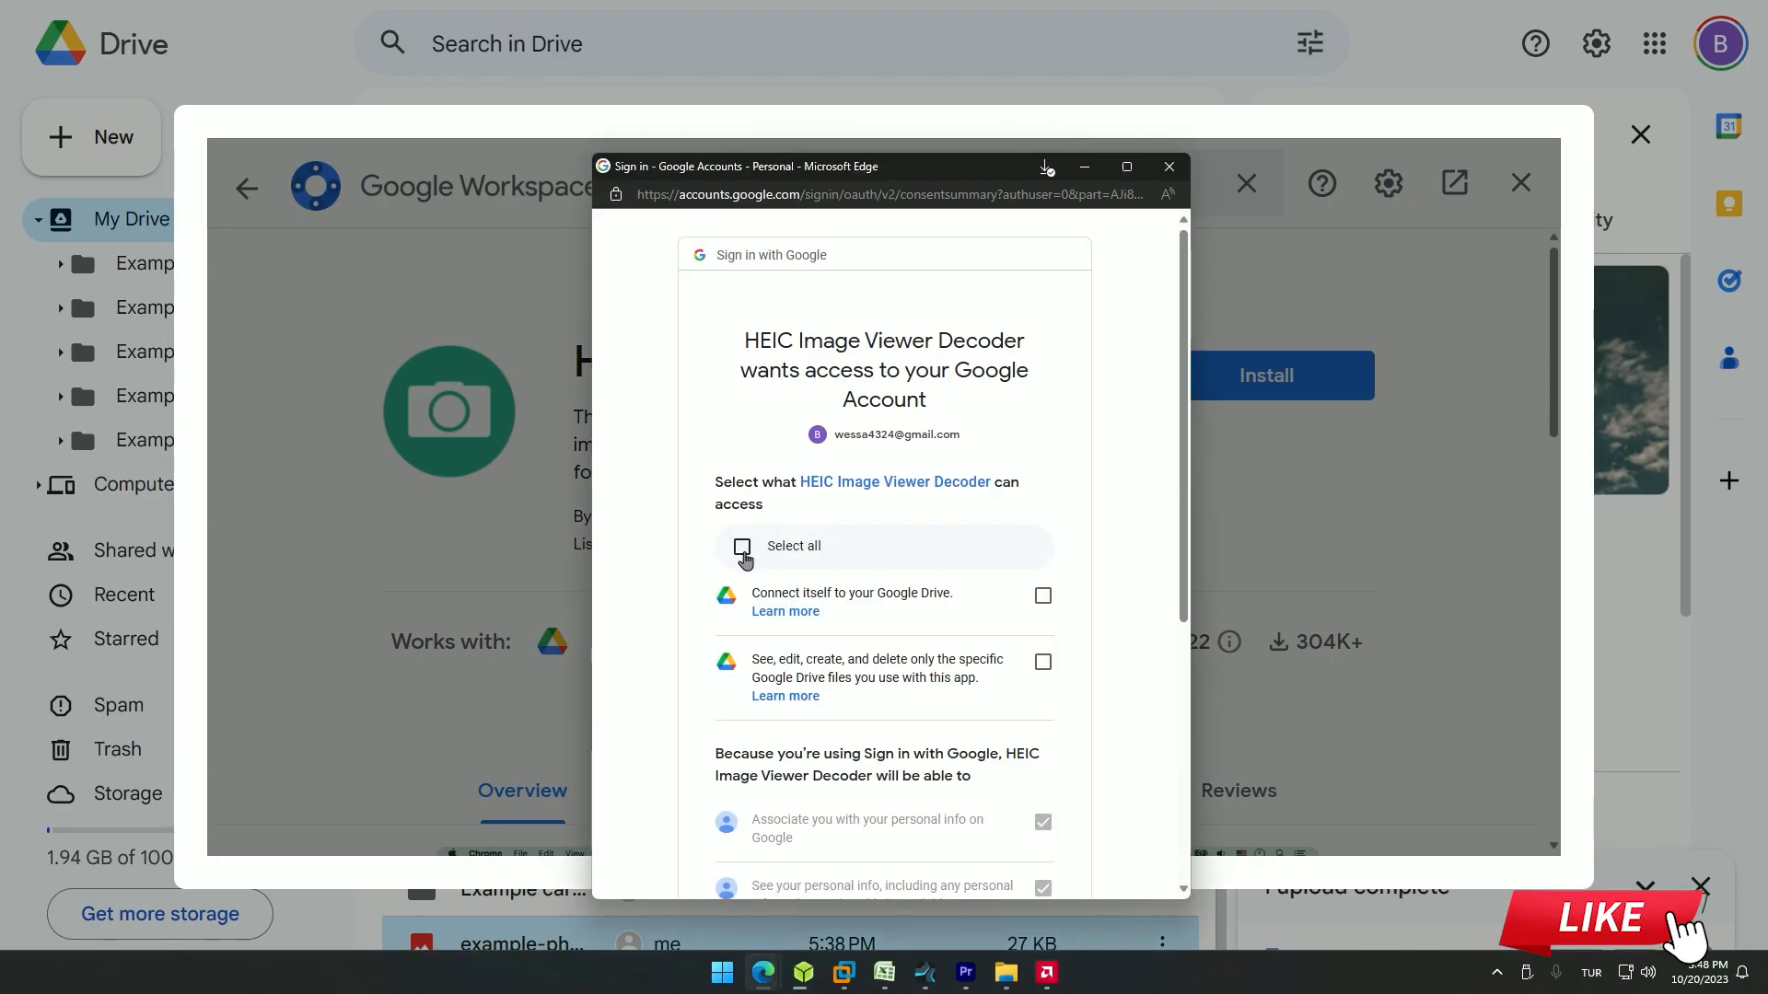
{"action": "left_click", "coordinate": [741, 547]}
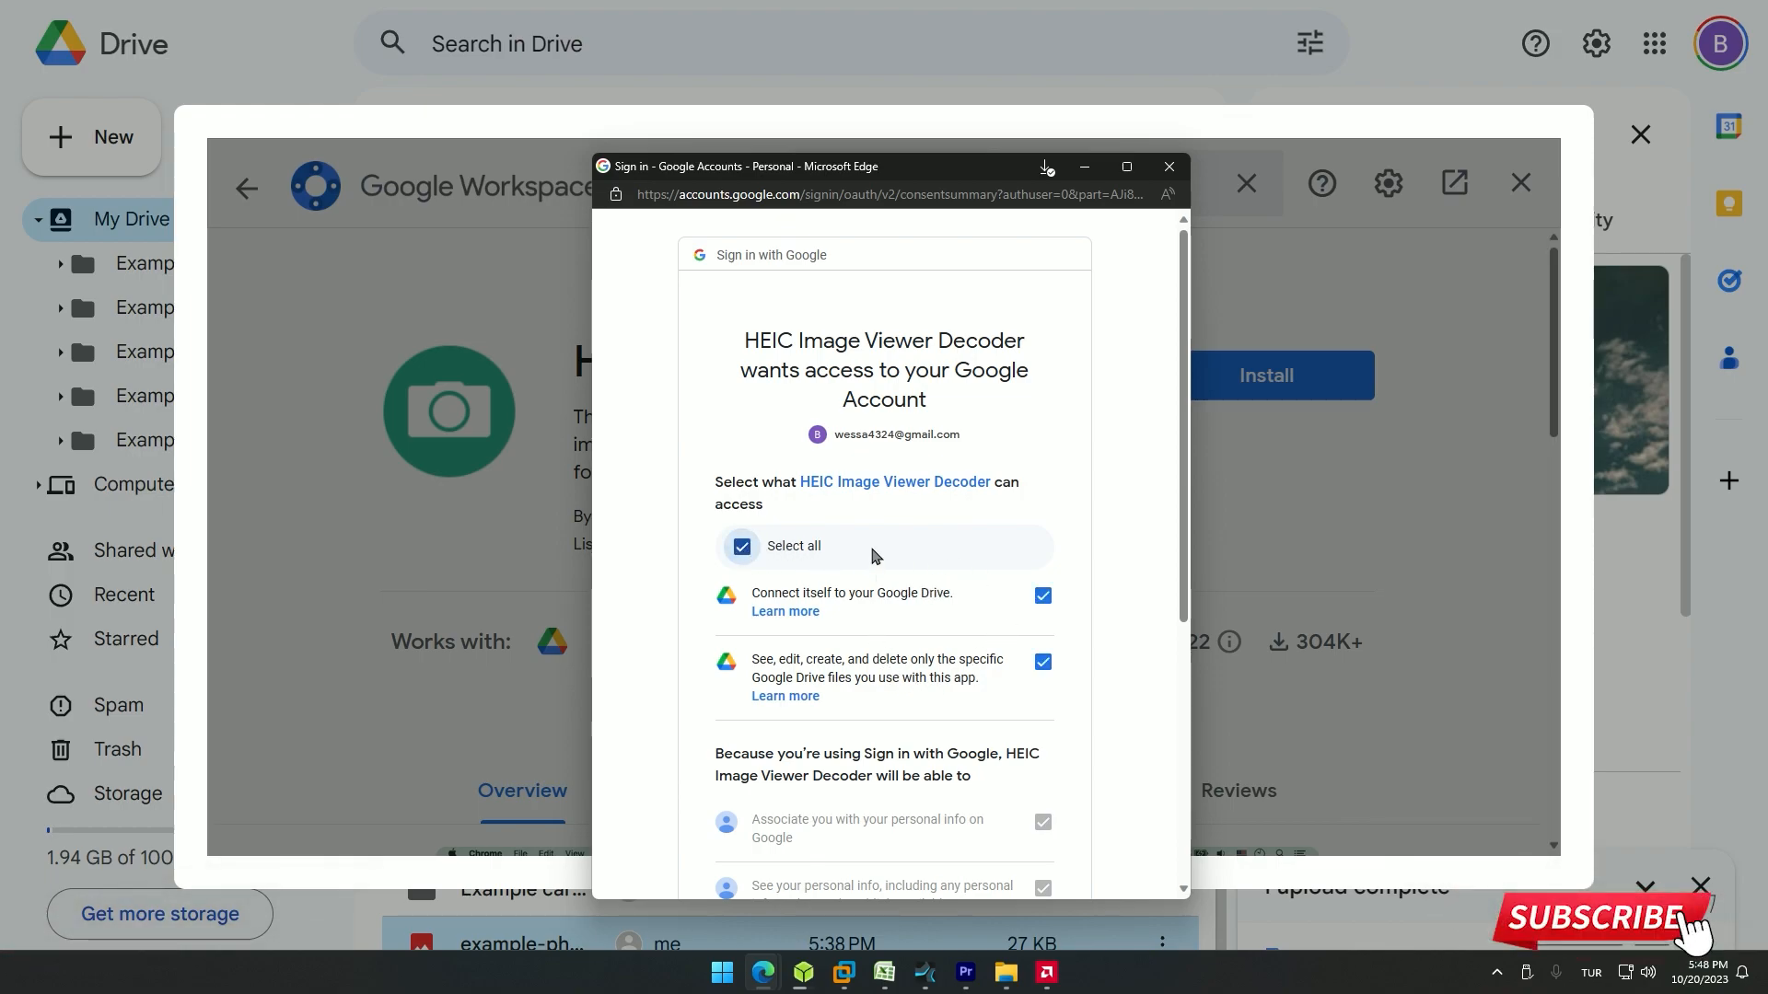
{"action": "scroll", "coordinate": [873, 556], "scroll_direction": "down", "scroll_amount": 5}
{"action": "left_click", "coordinate": [967, 776]}
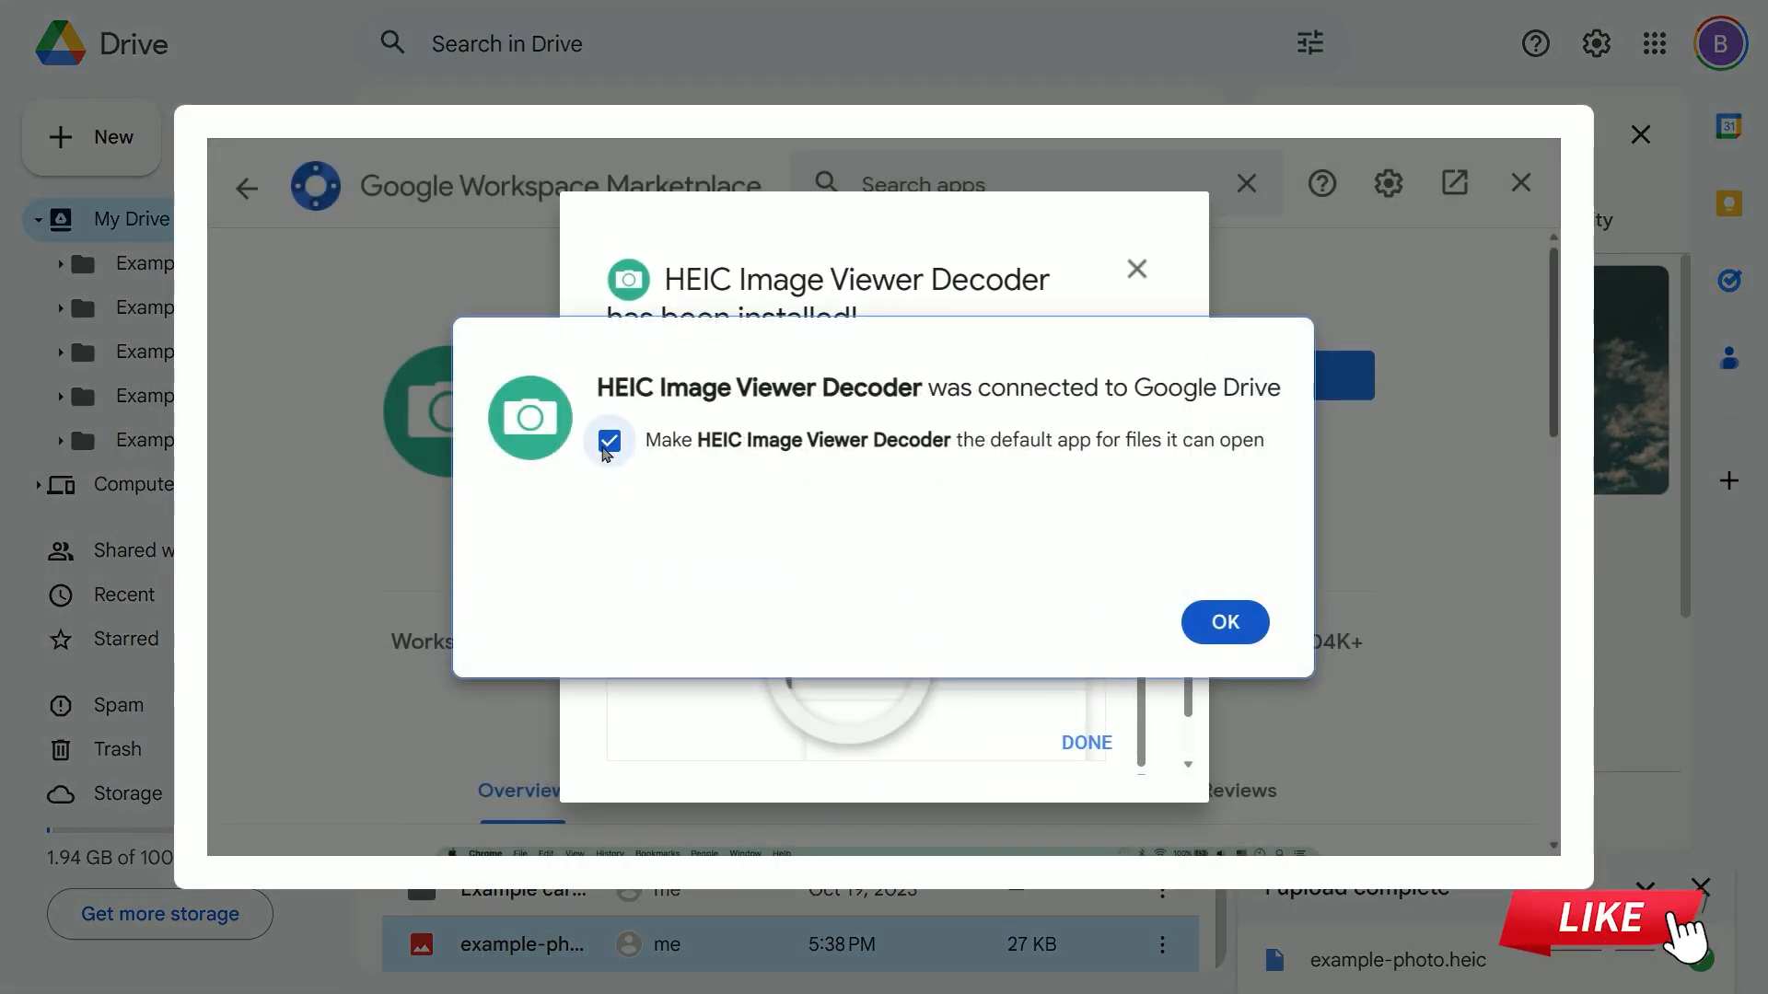
Step: Untick 'Make default app', confirm OK and DONE, and close the Marketplace back to Drive
{"action": "left_click", "coordinate": [610, 443]}
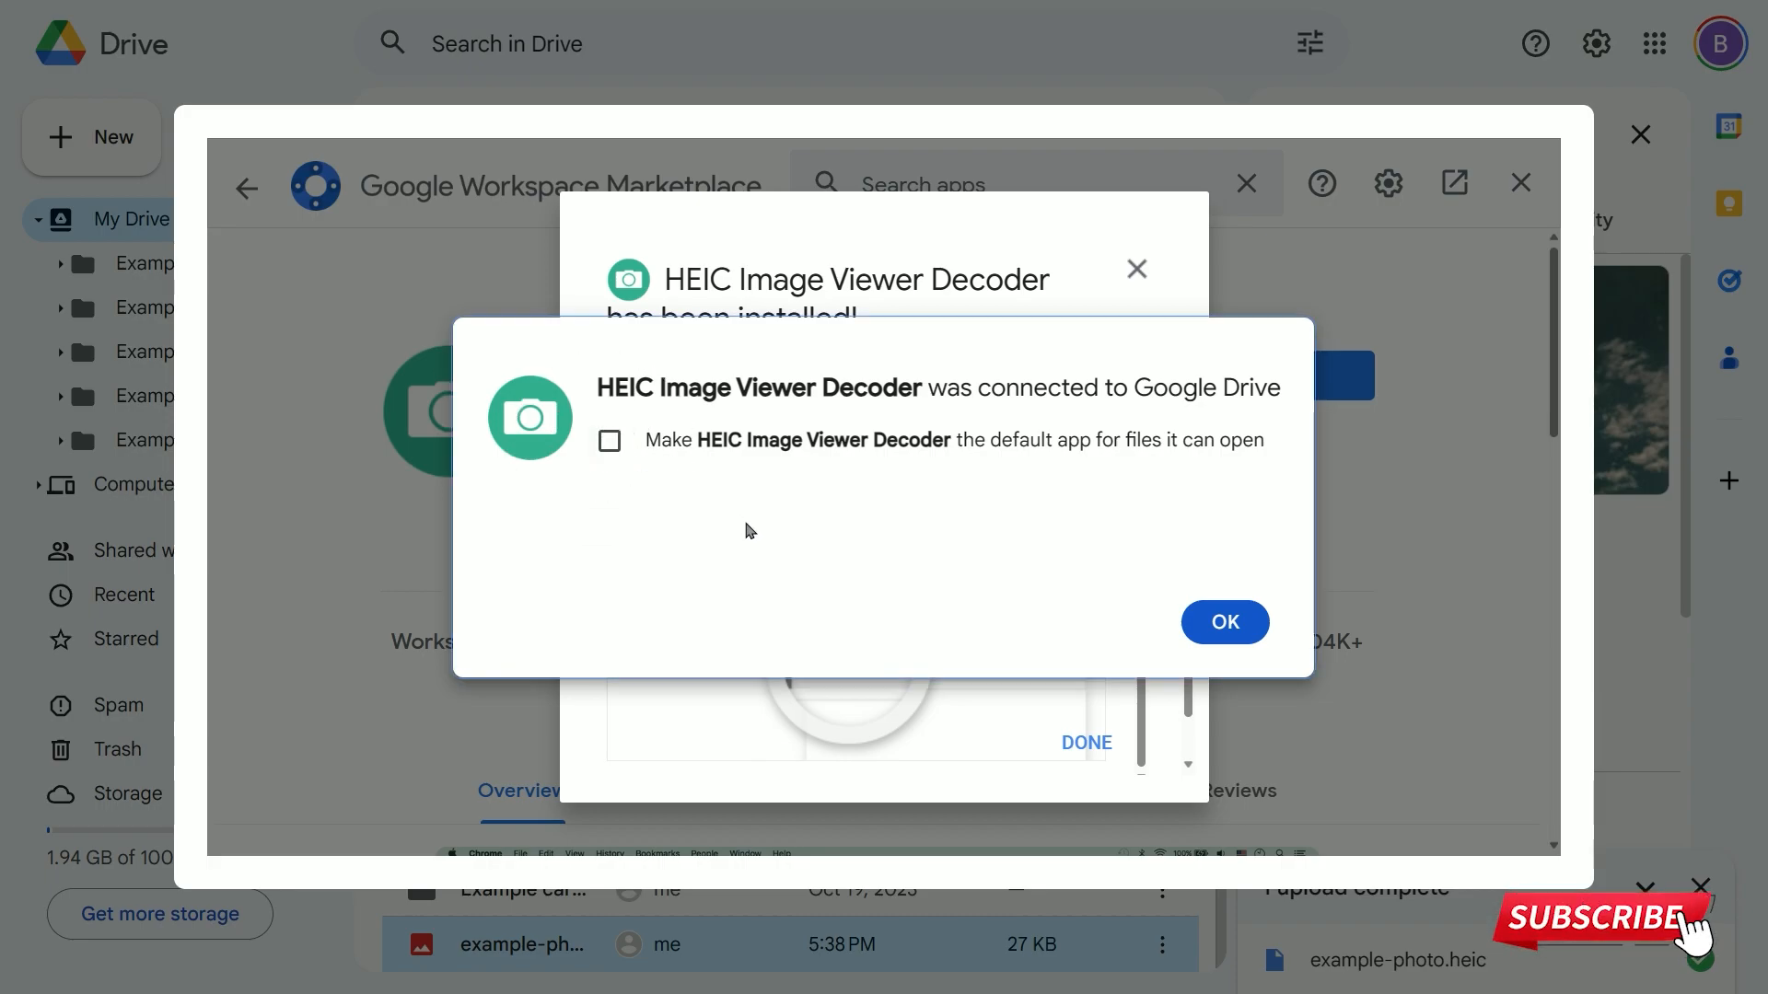
{"action": "left_click", "coordinate": [1221, 625]}
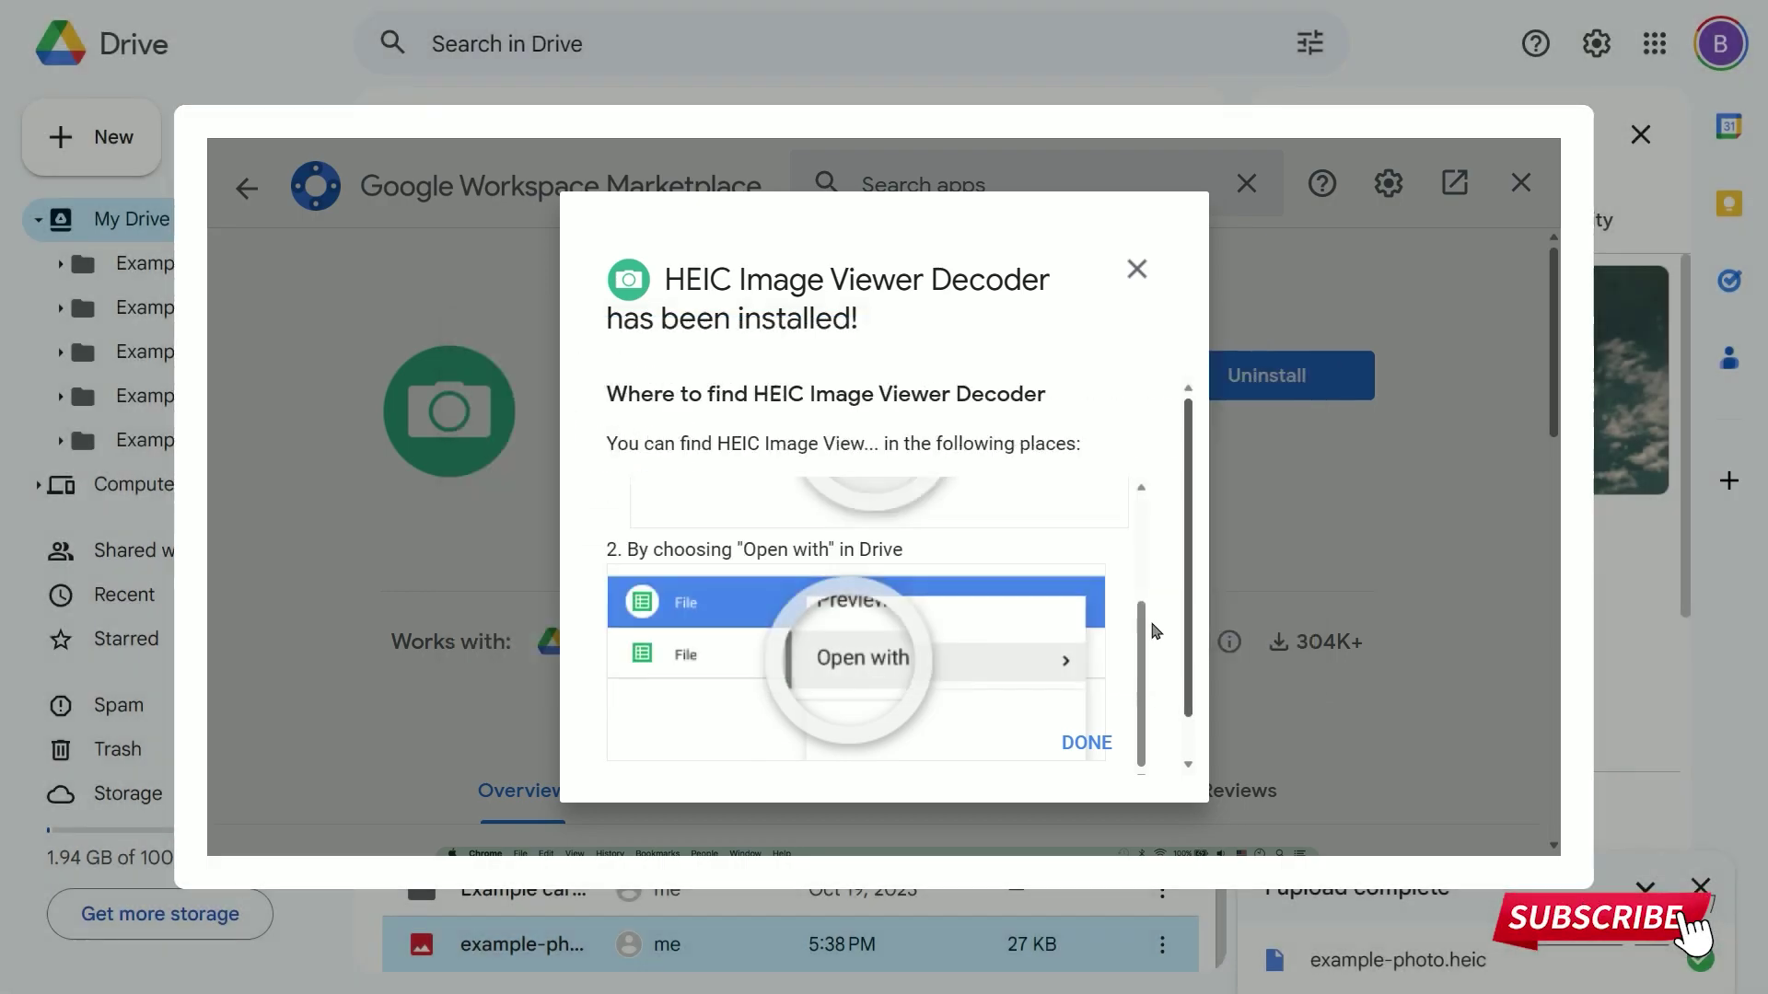
{"action": "left_click", "coordinate": [1088, 743]}
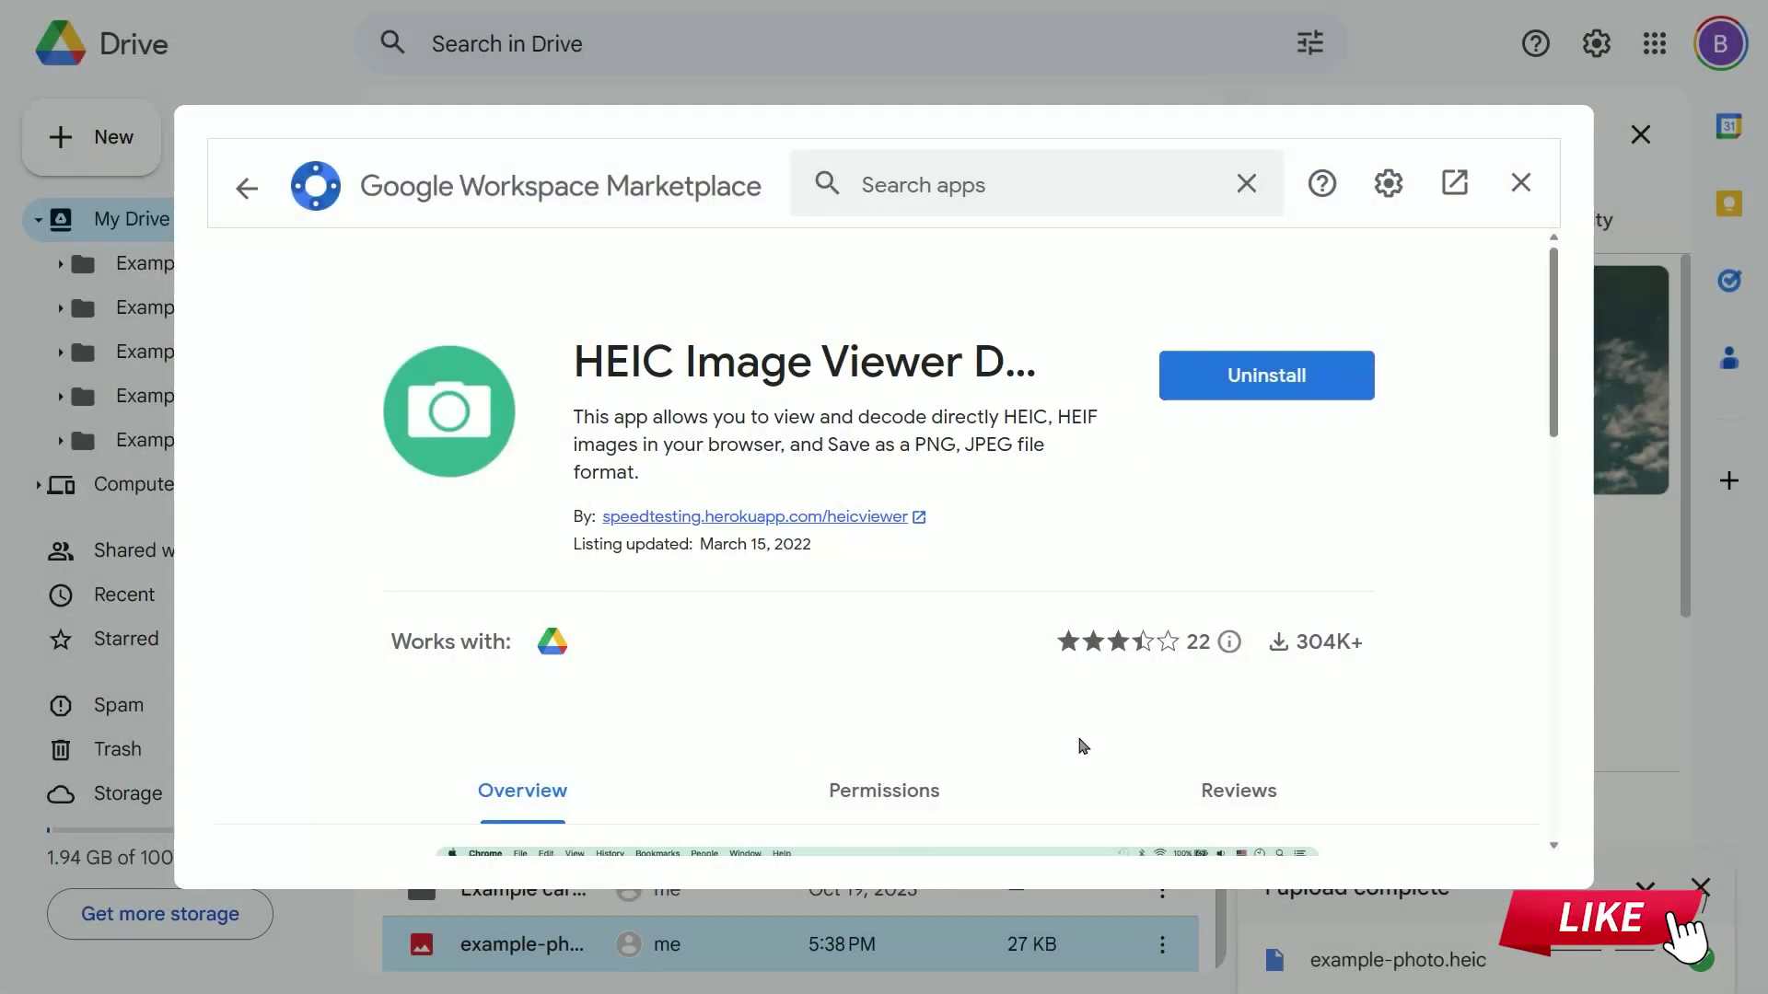
{"action": "left_click", "coordinate": [1520, 182]}
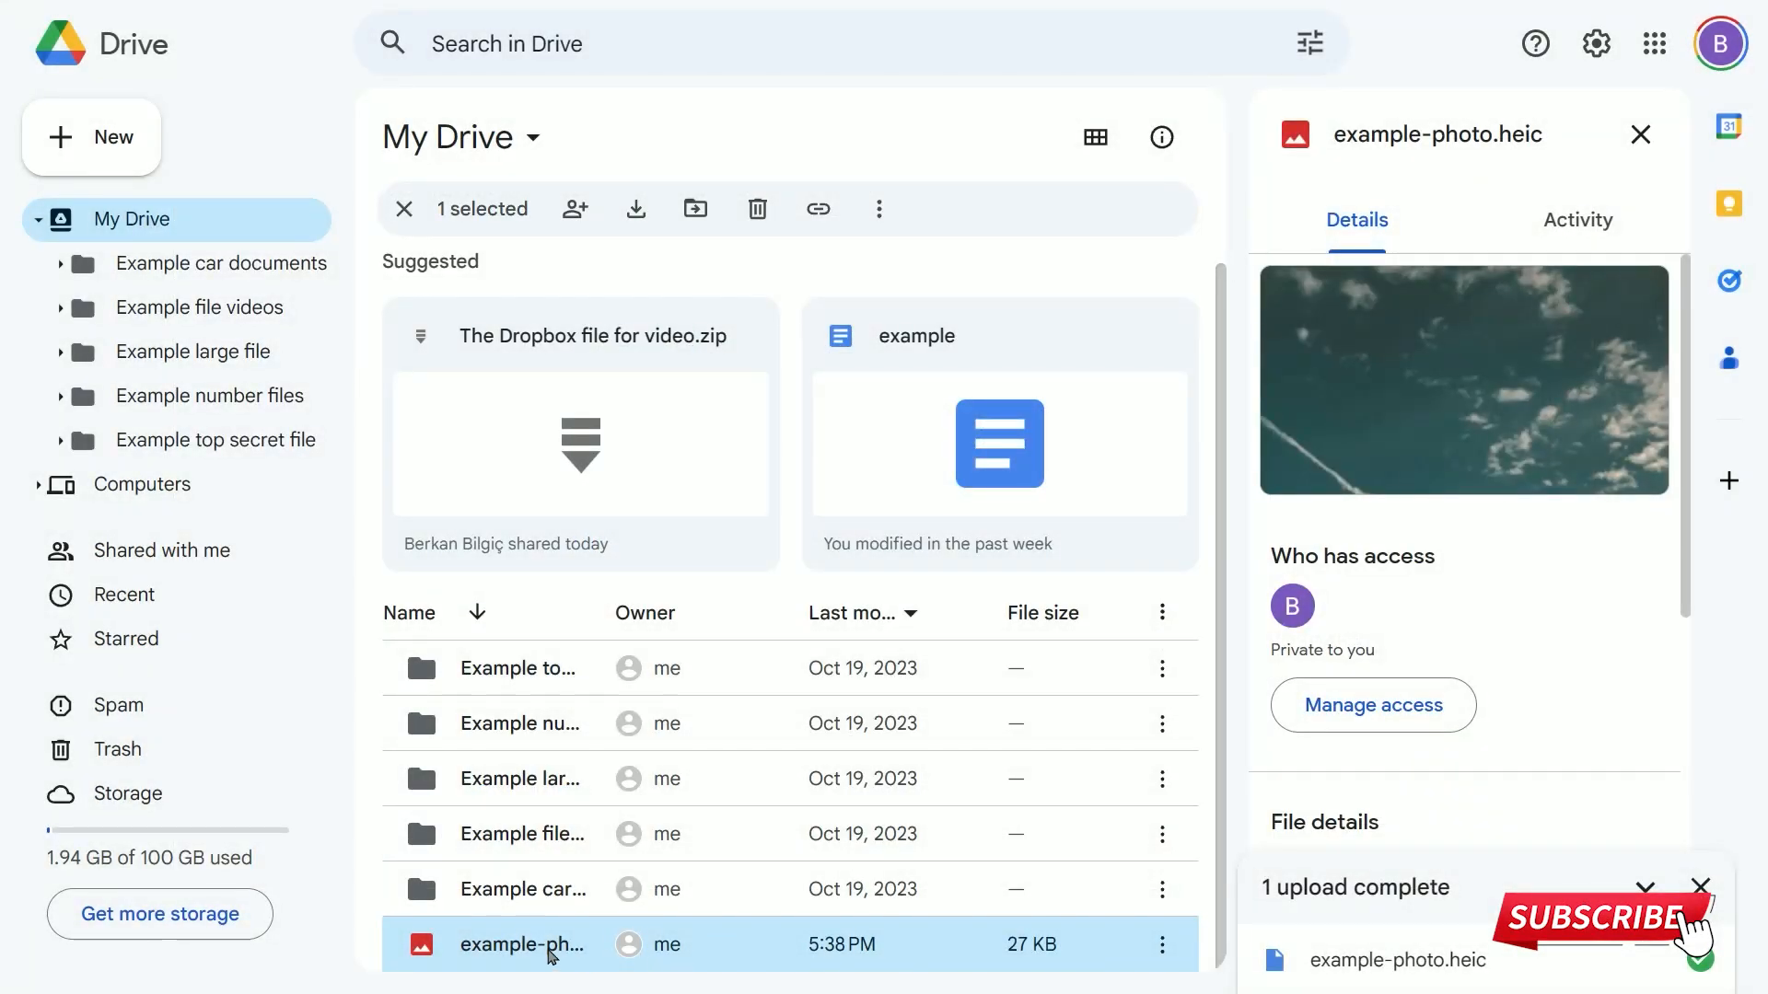
Step: Open example-photo.heic with HEIC Image Viewer Decoder from its context menu
{"action": "right_click", "coordinate": [551, 948]}
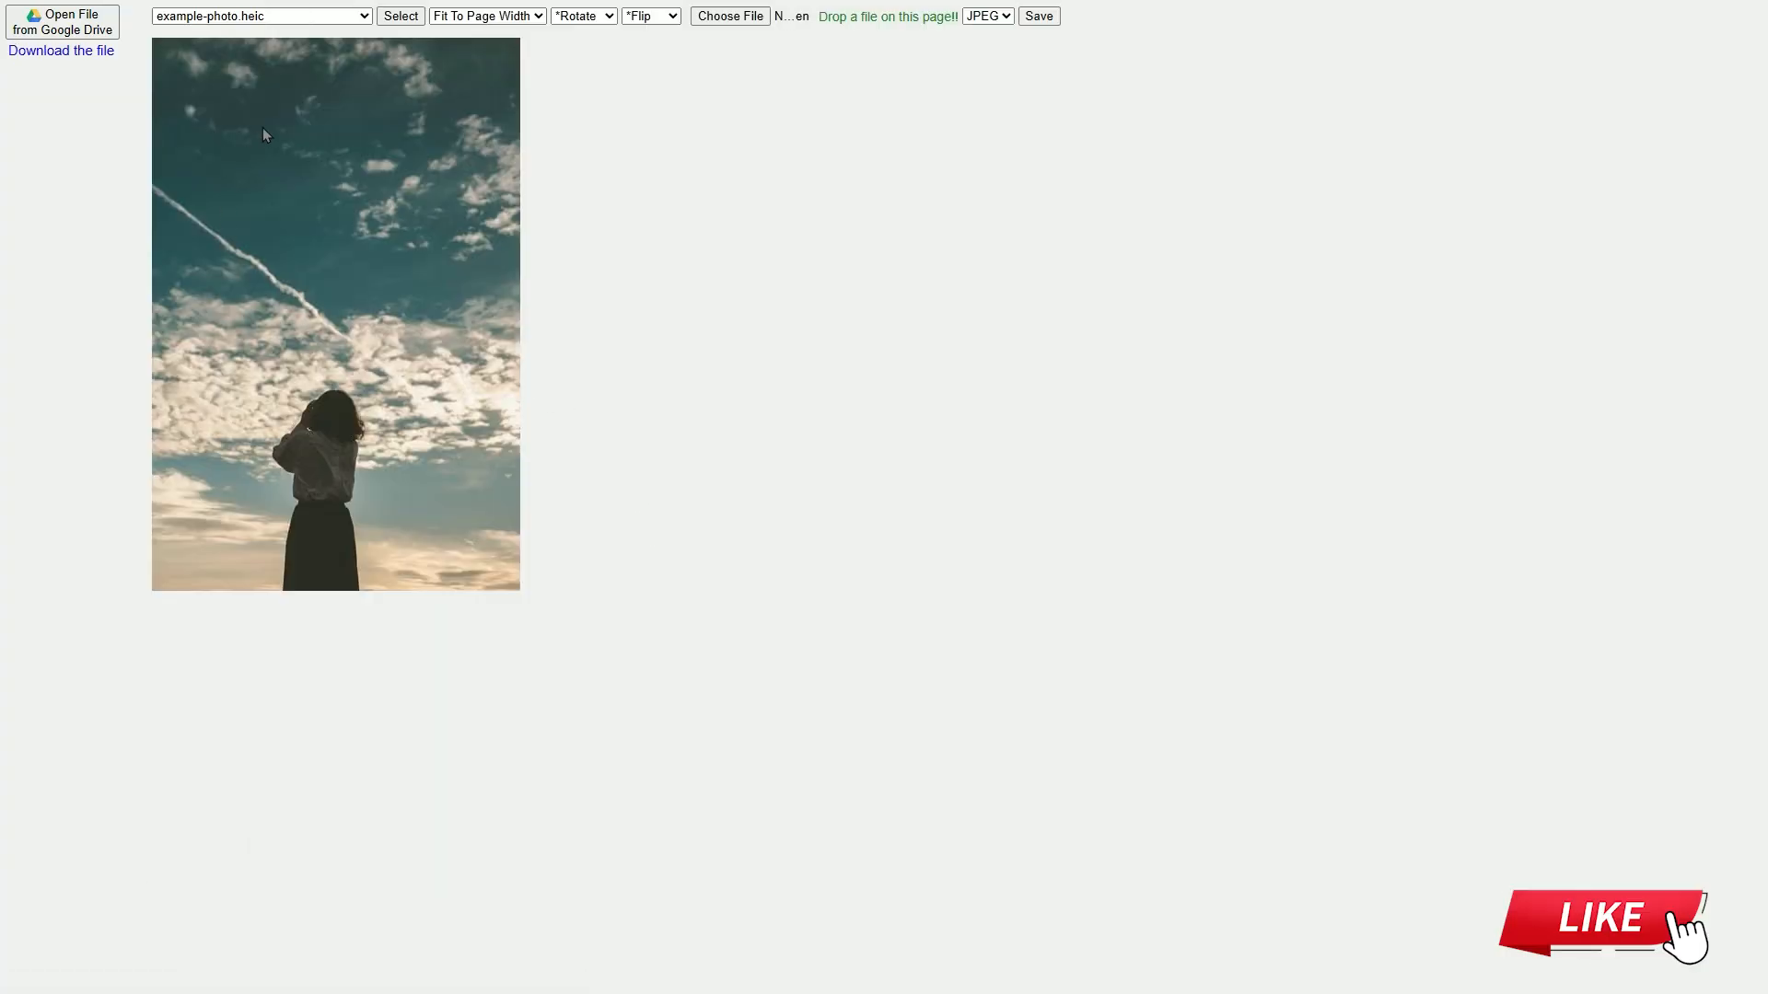
Step: Save the decoded photo as example-photo.heic.png, dismiss downloads and return to My Drive
{"action": "left_click", "coordinate": [1039, 15]}
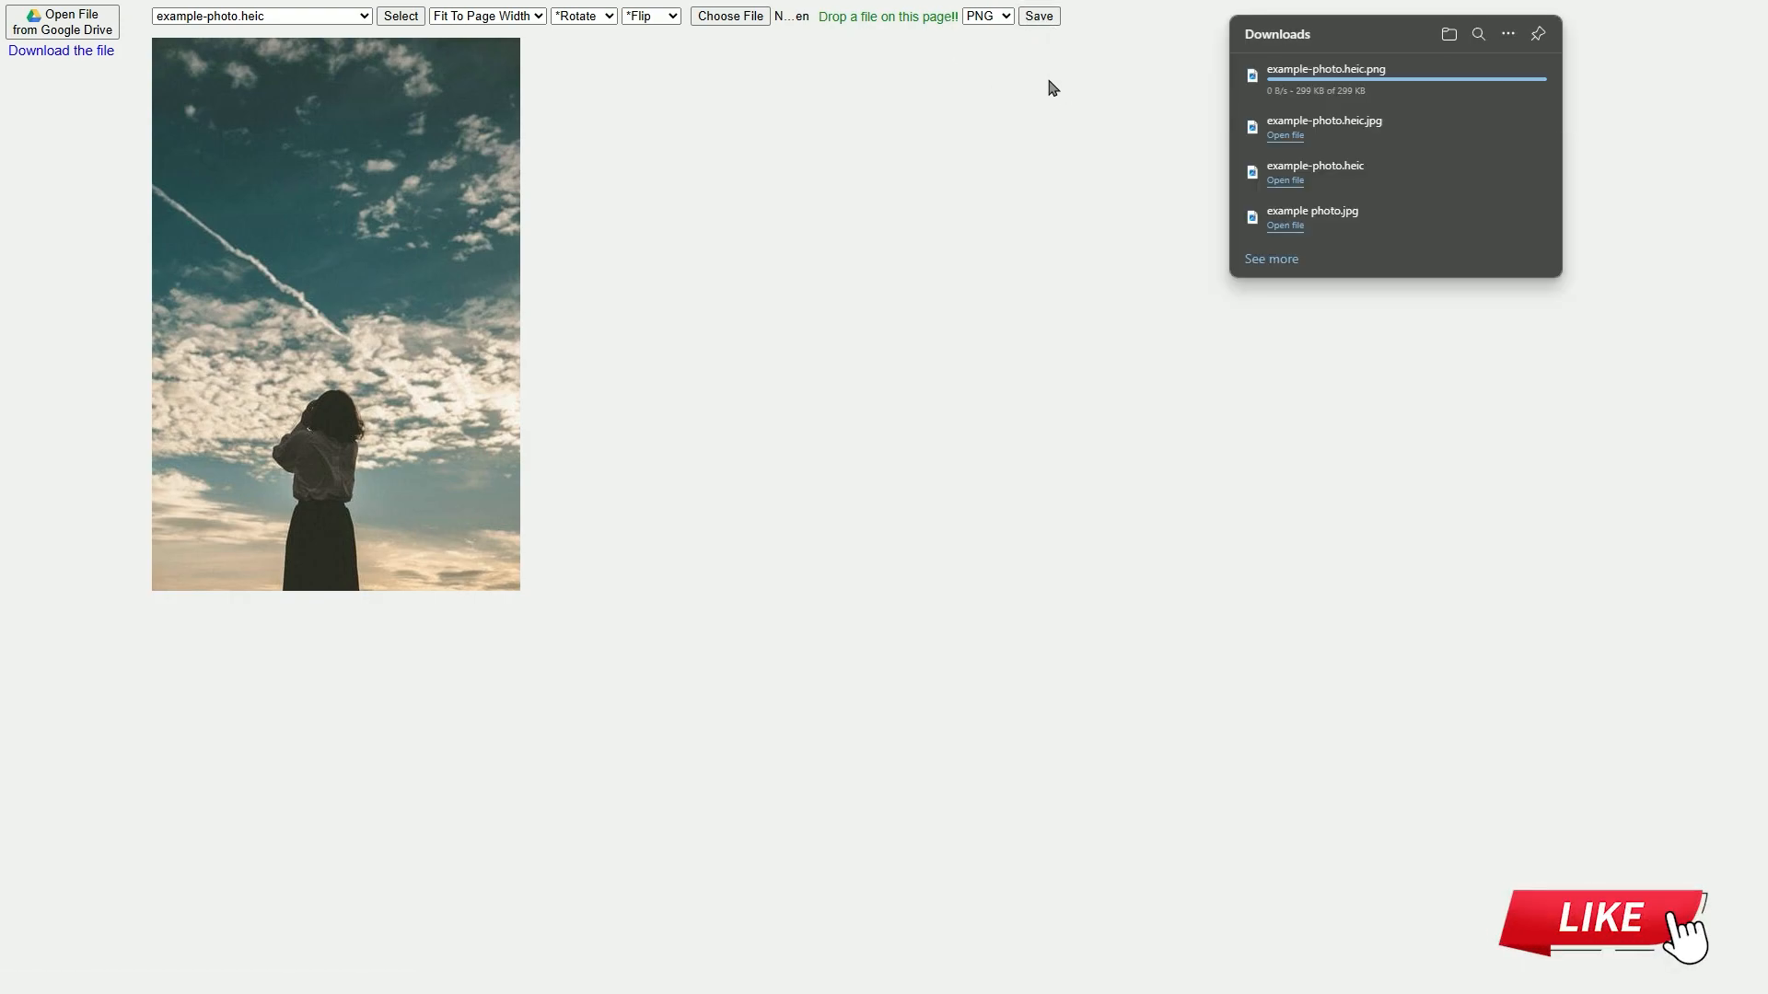
{"action": "left_click", "coordinate": [1044, 111]}
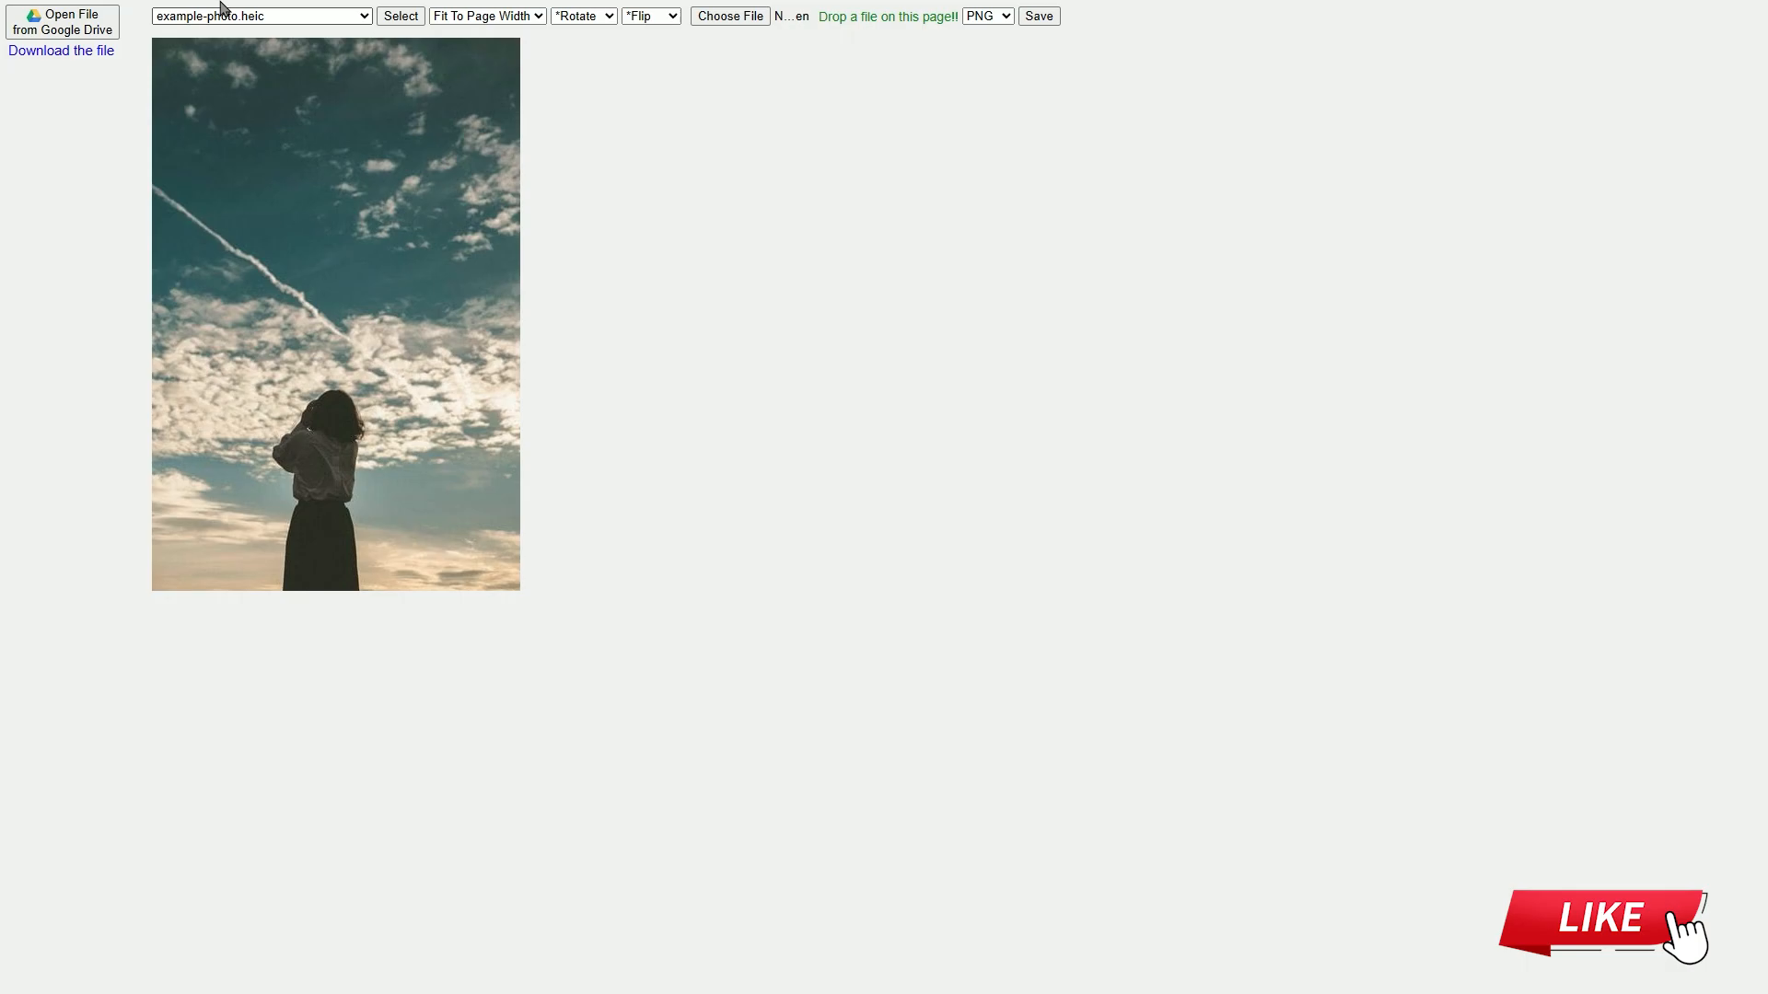
{"action": "left_click", "coordinate": [138, 15]}
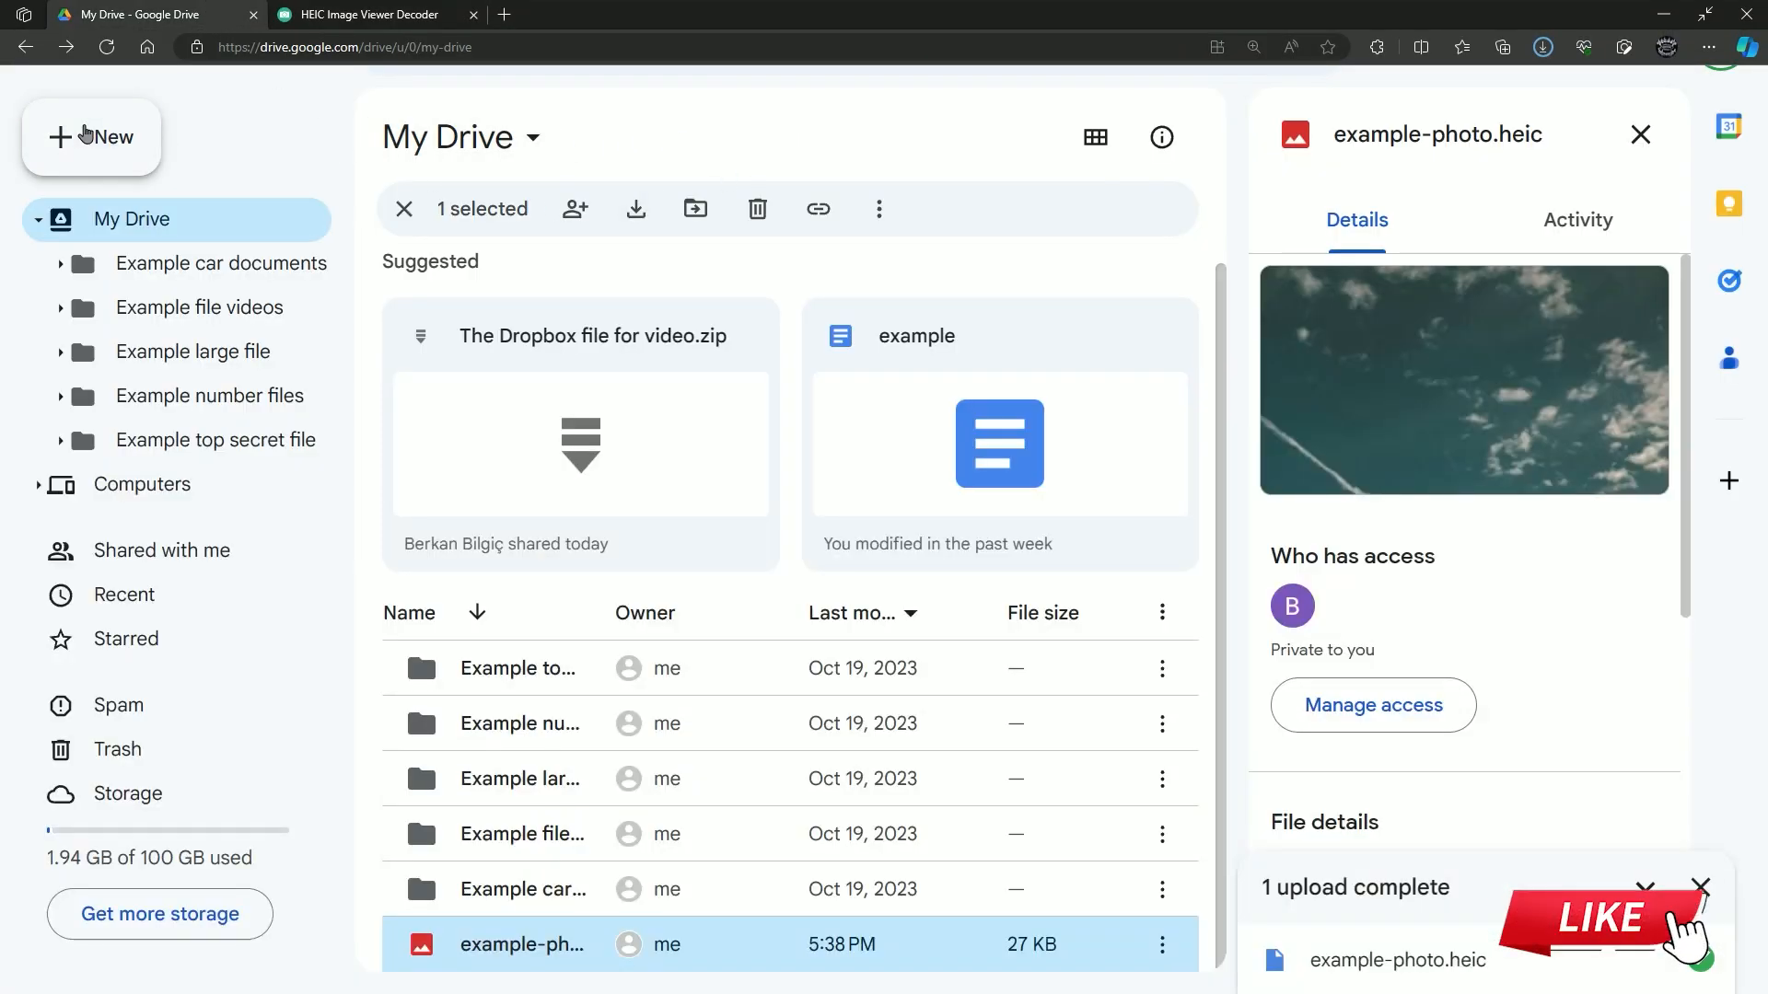
Step: Upload example-photo.heic.png from Downloads via New > File upload
{"action": "left_click", "coordinate": [90, 132]}
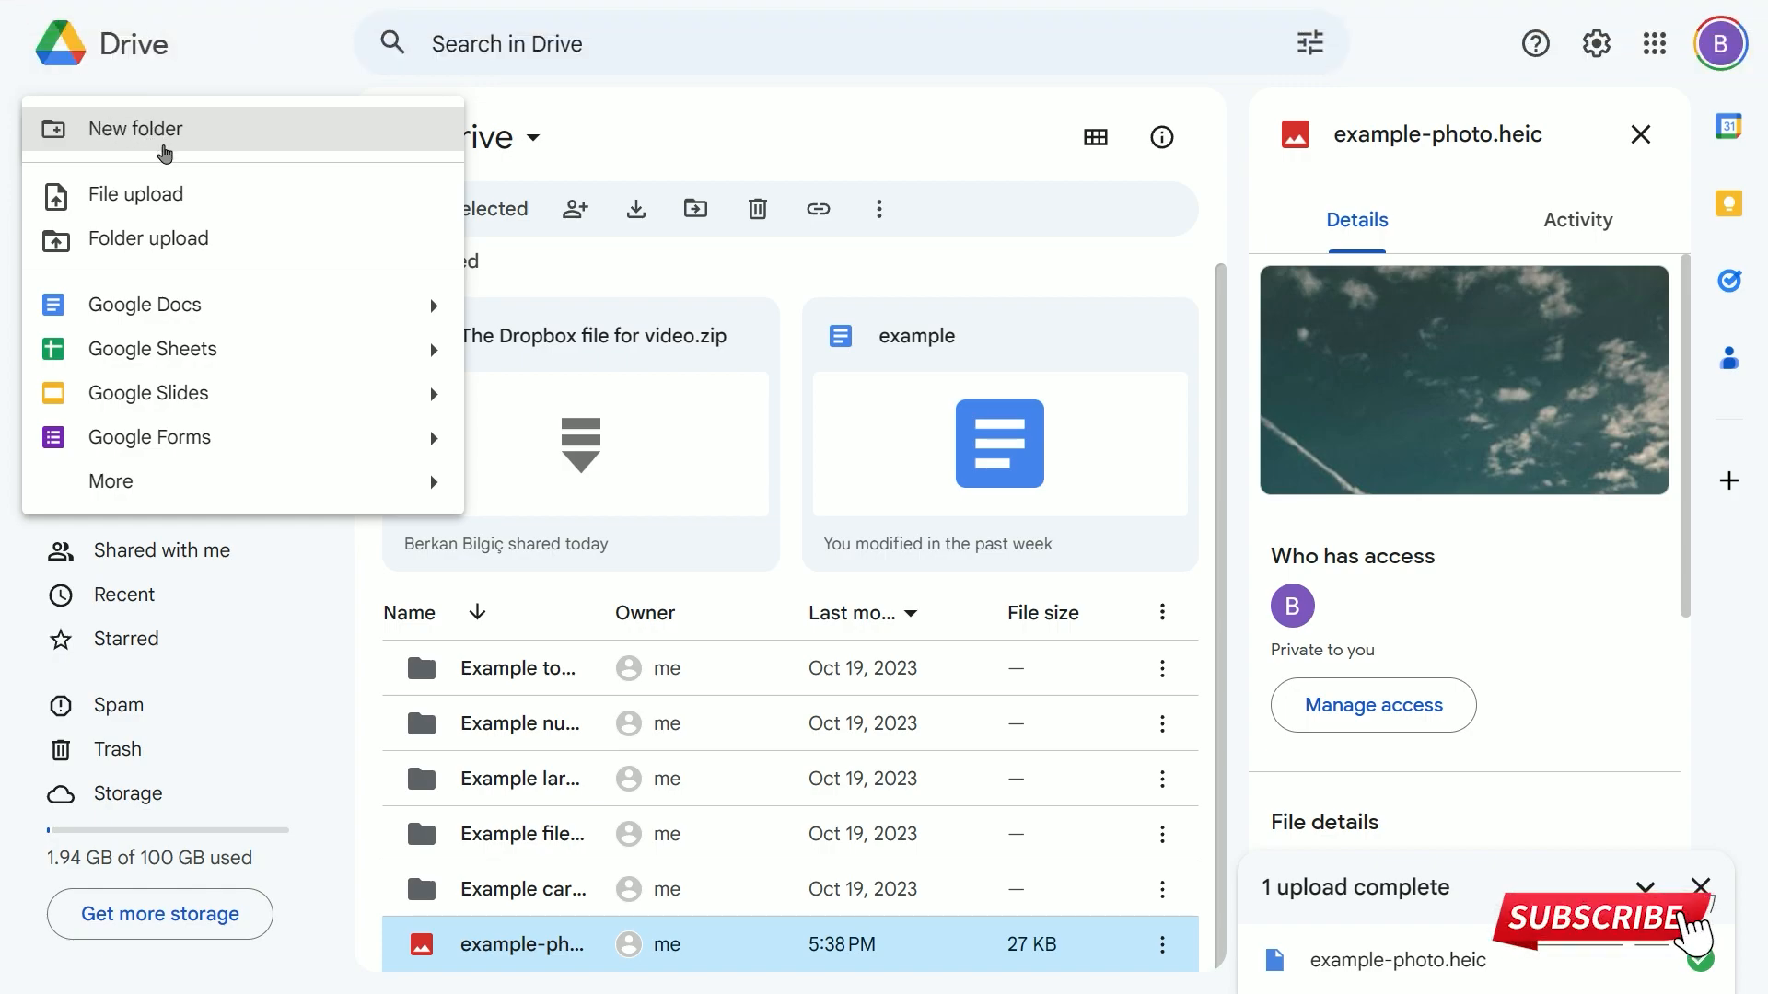
{"action": "left_click", "coordinate": [177, 198]}
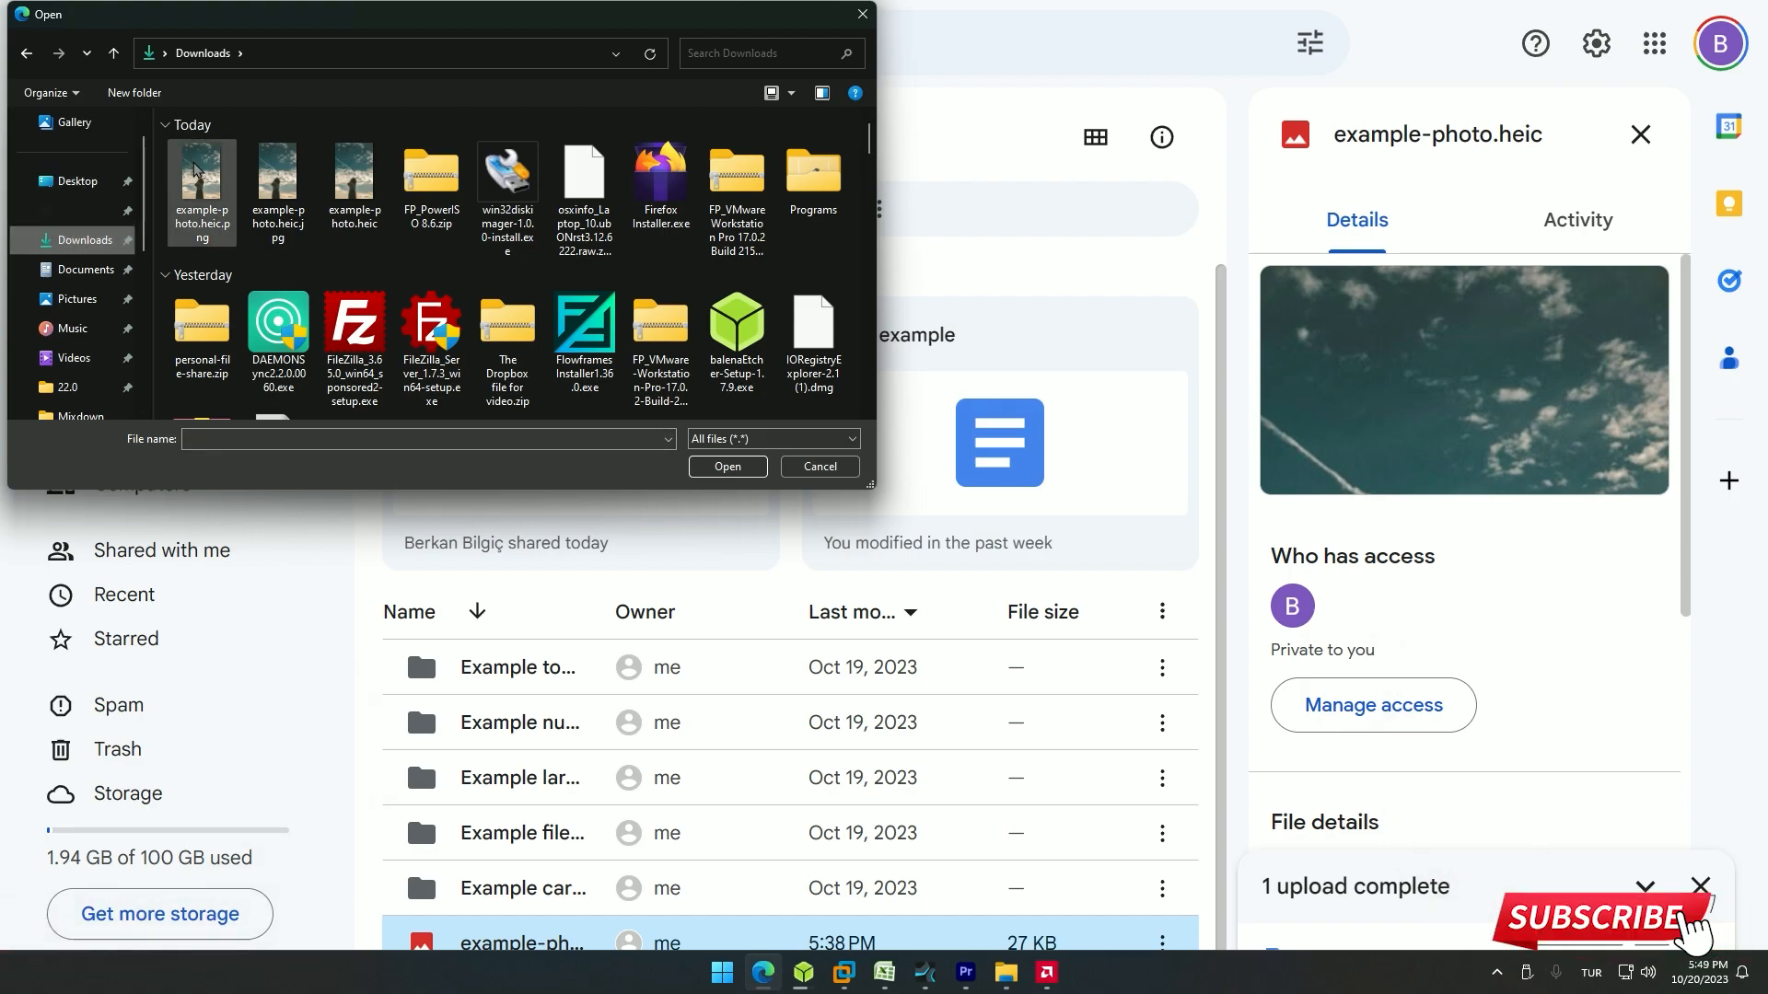
{"action": "left_click", "coordinate": [200, 177]}
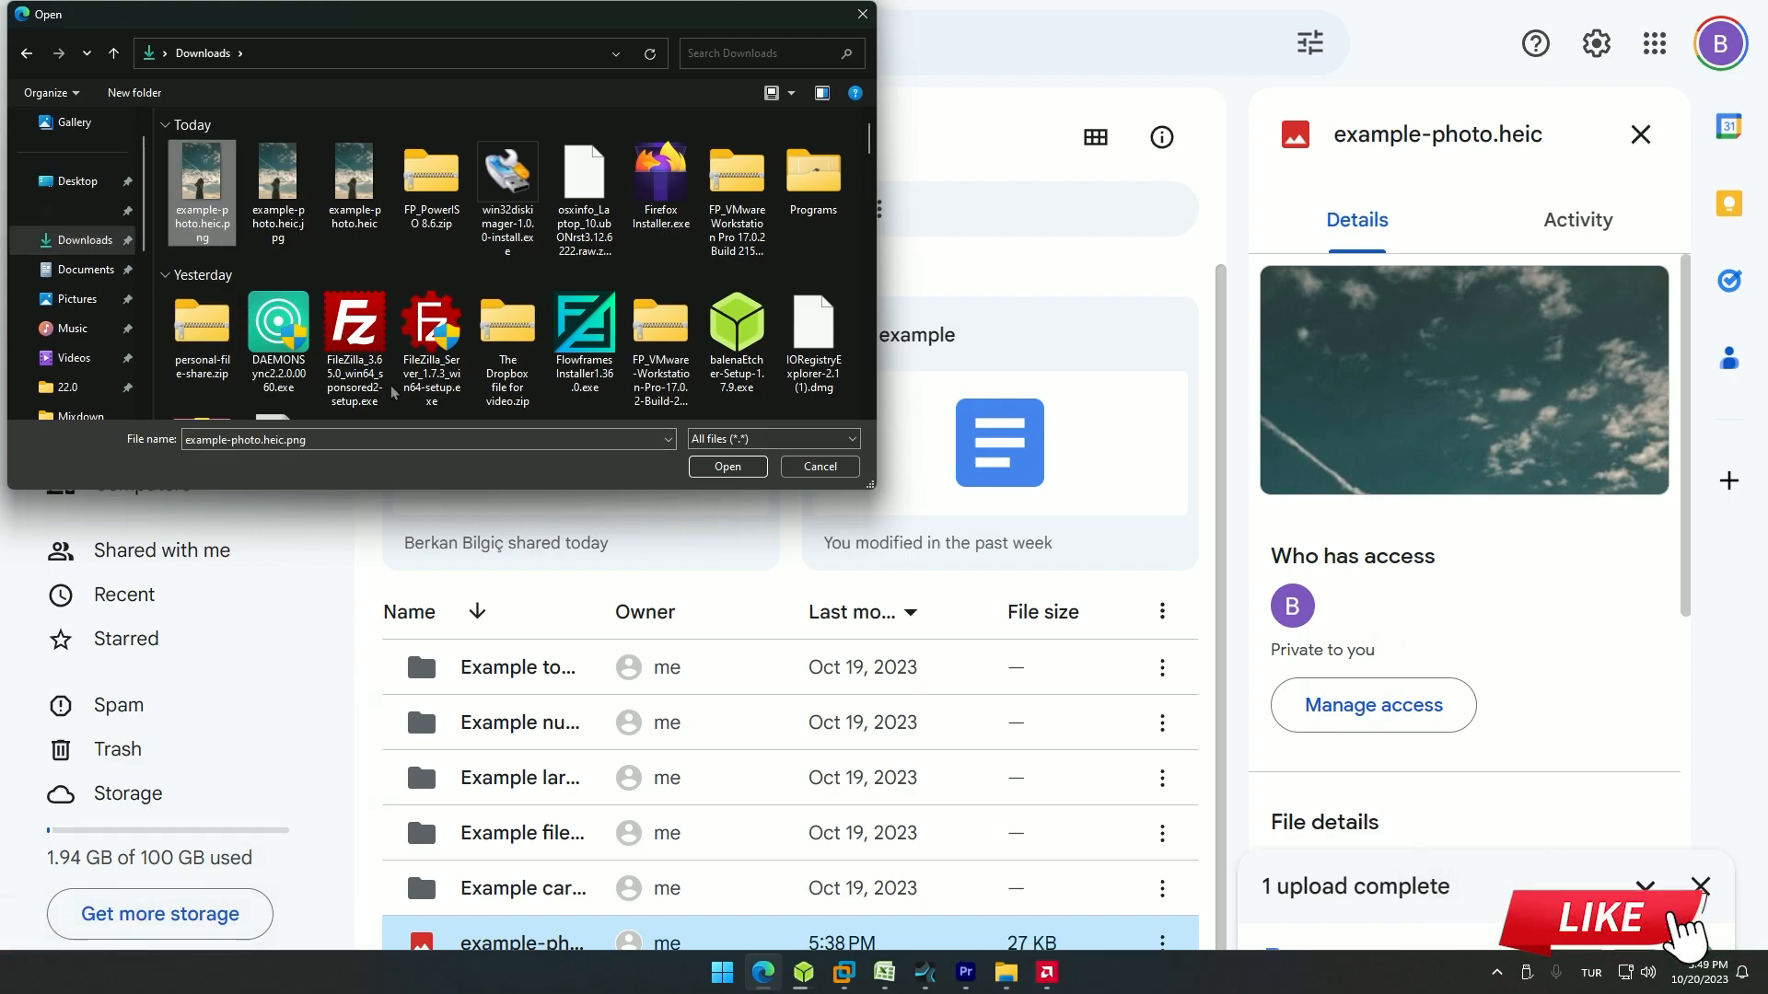
{"action": "left_click", "coordinate": [726, 468]}
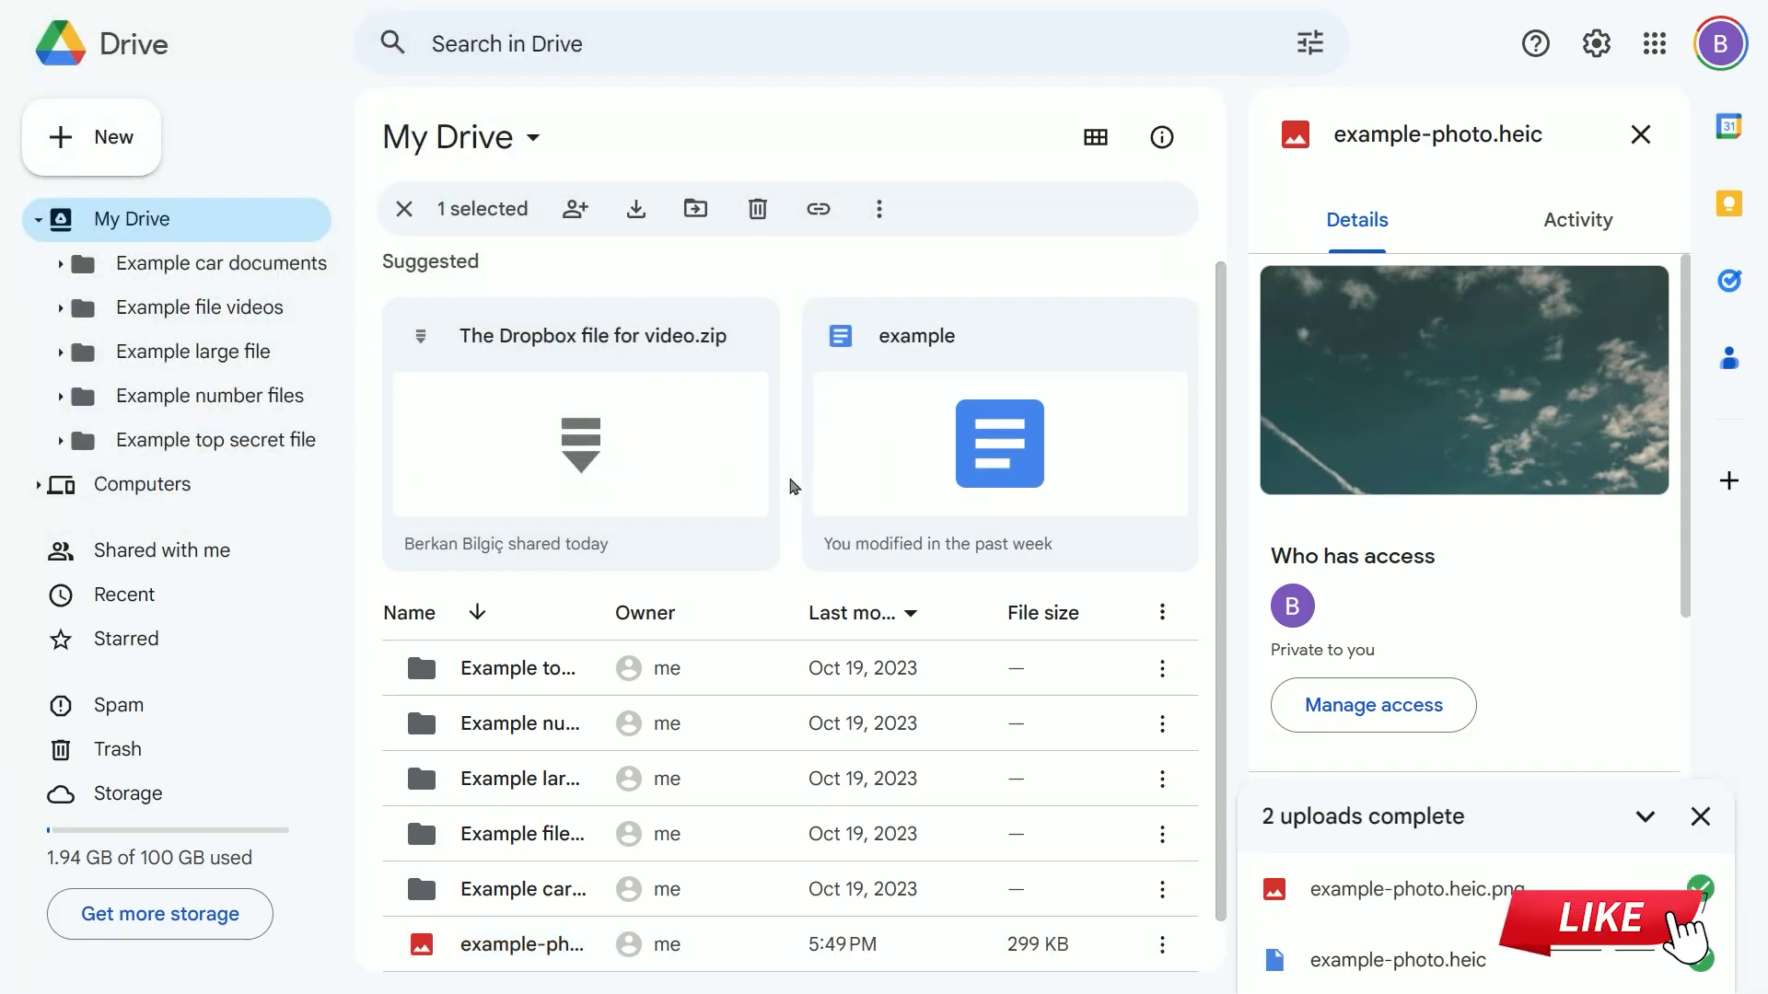
Step: Preview the uploaded example-photo.heic.png in Drive's viewer
{"action": "double_click", "coordinate": [525, 887]}
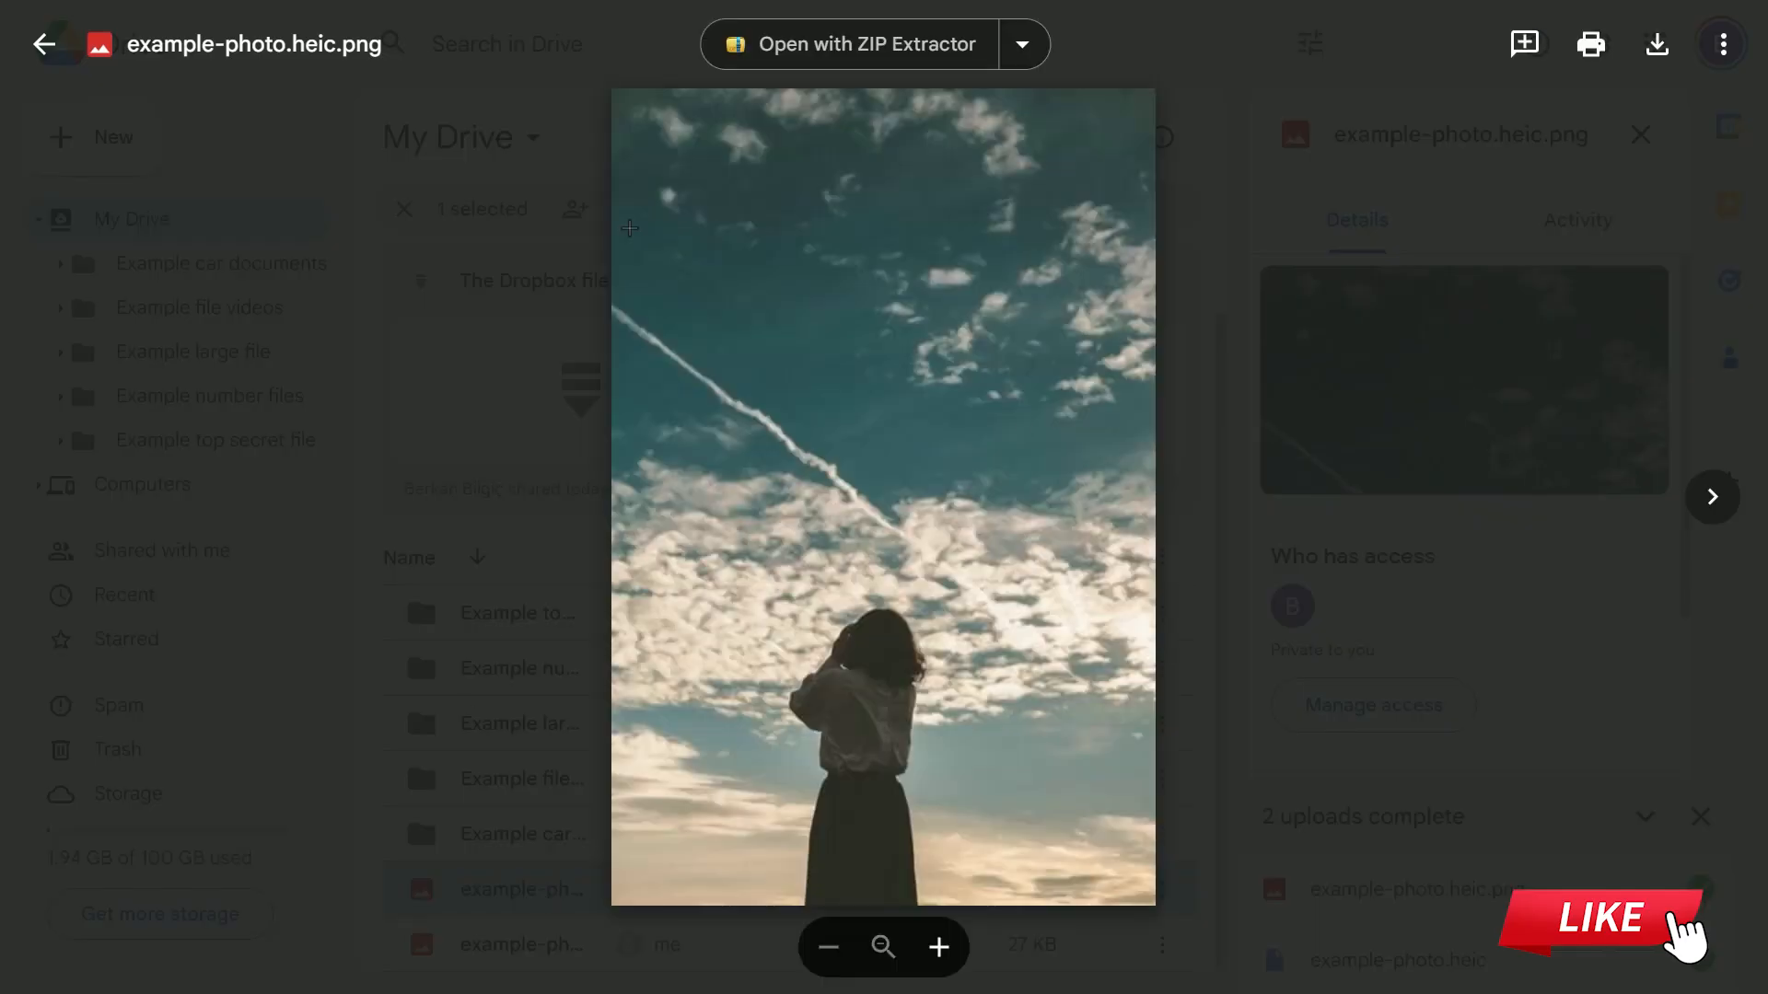